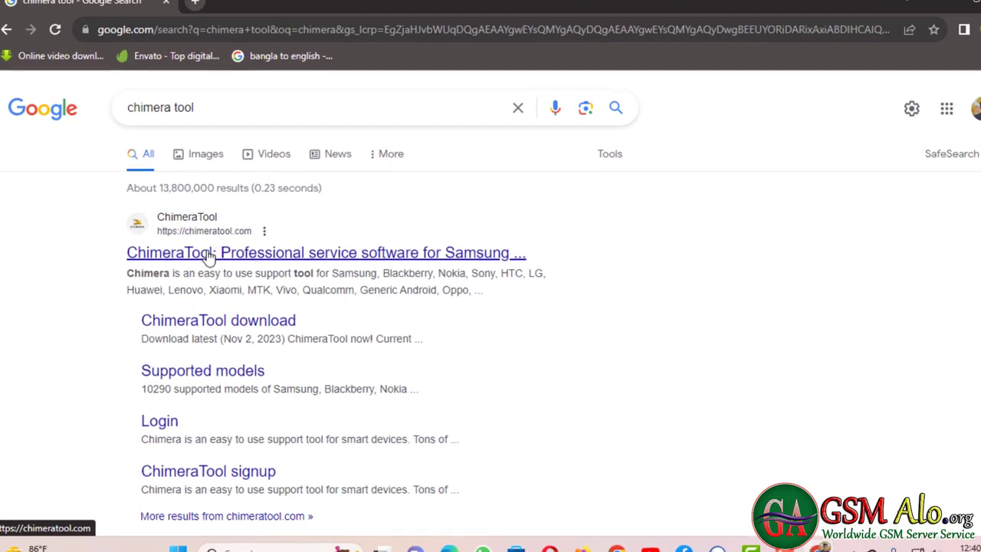
- Open the 'ChimeraTool: Professional service software' result from the 'chimera tool' search
{"action": "left_click", "coordinate": [223, 277]}
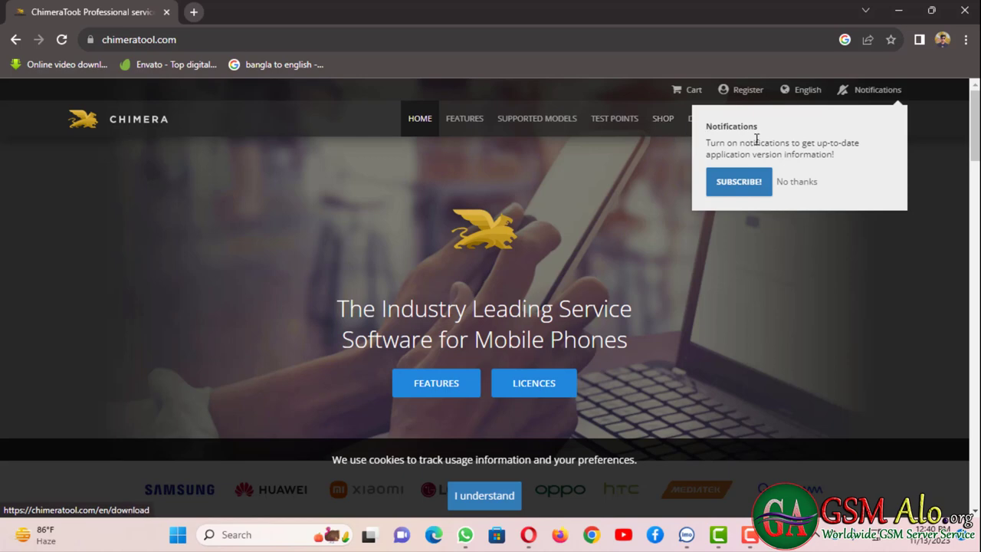
- Decline the notifications prompt and accept the cookie notice on the ChimeraTool home page
{"action": "left_click", "coordinate": [795, 188]}
{"action": "scroll", "coordinate": [647, 288], "scroll_direction": "down", "scroll_amount": 1}
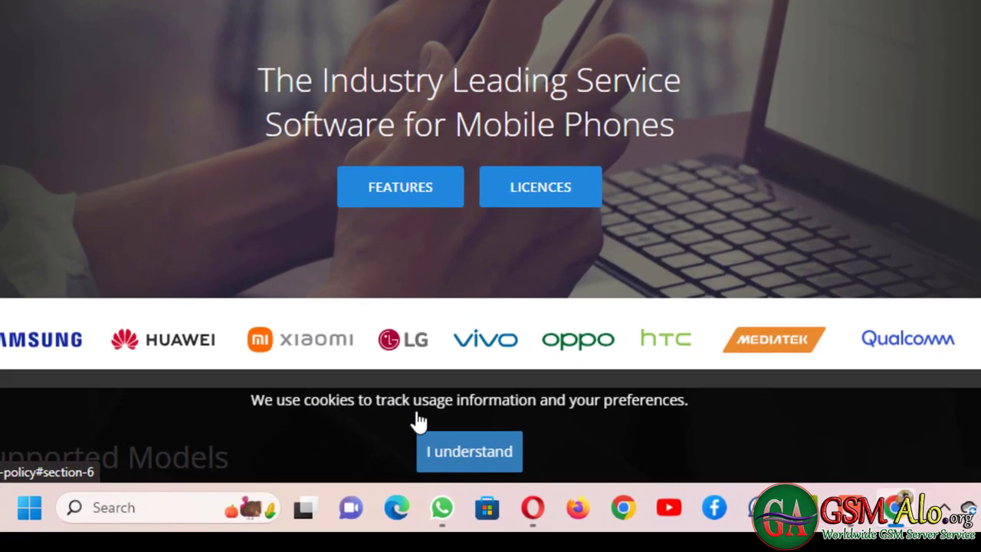
{"action": "left_click", "coordinate": [457, 458]}
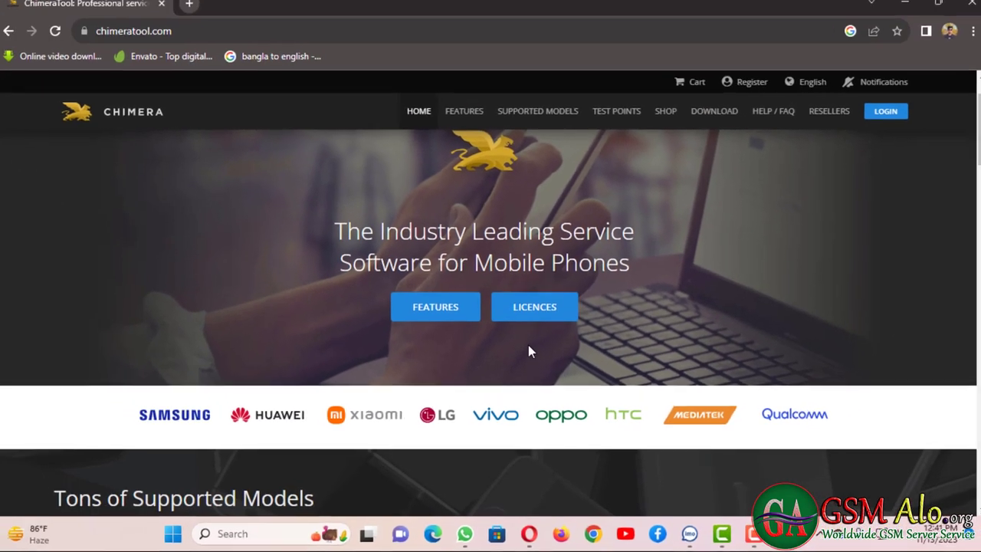
{"action": "scroll", "coordinate": [528, 348], "scroll_direction": "up", "scroll_amount": 1}
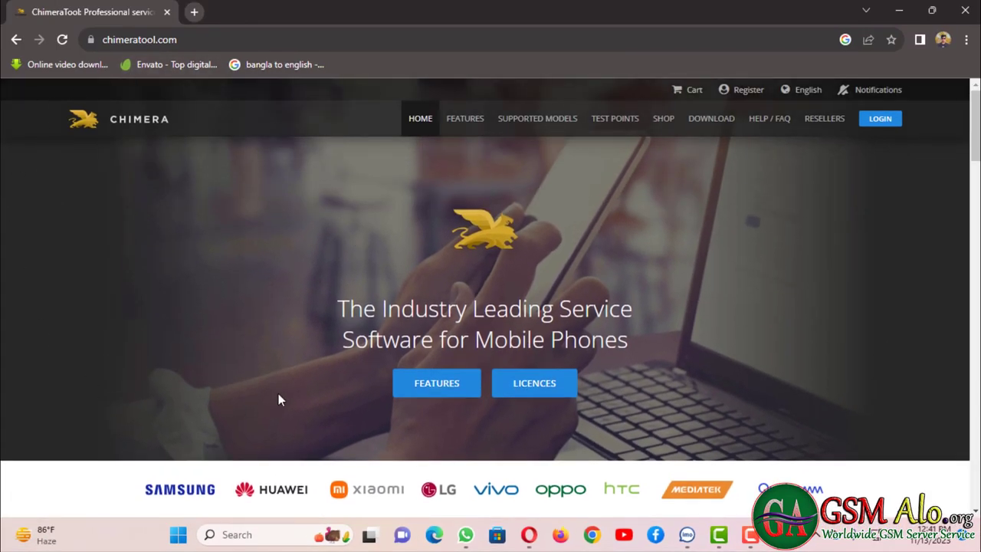
- Browse the Home and Features pages, then go to the Supported models list
{"action": "left_click", "coordinate": [420, 122]}
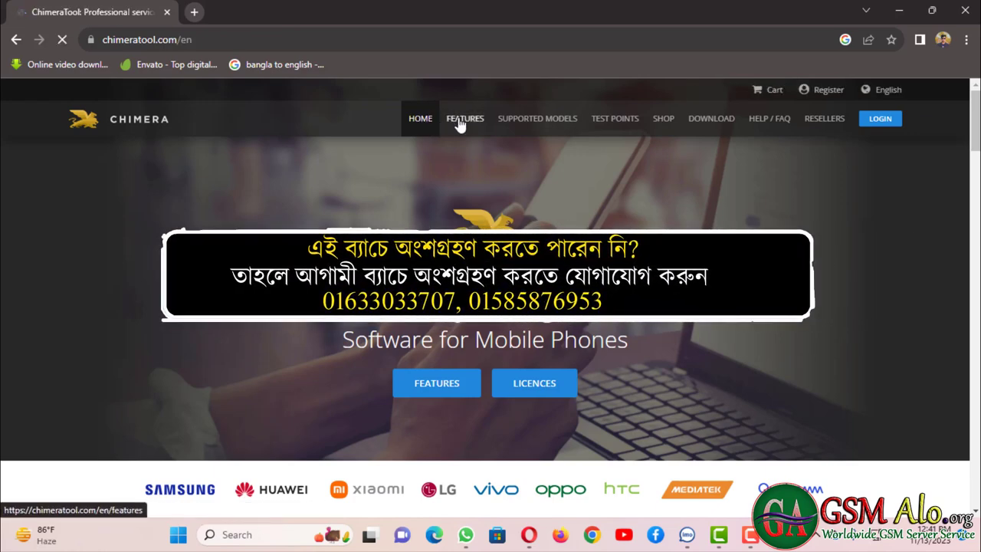
{"action": "left_click", "coordinate": [458, 122]}
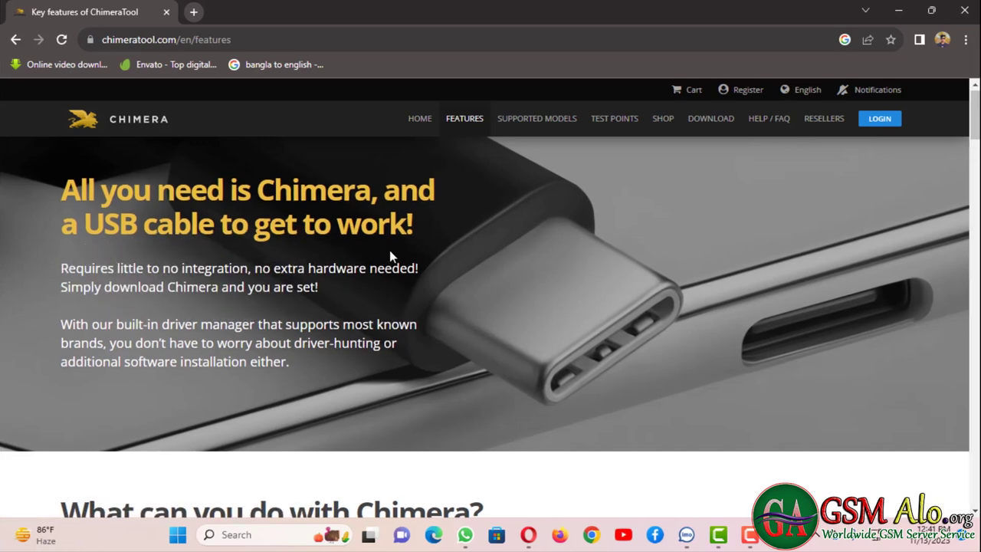
{"action": "scroll", "coordinate": [389, 249], "scroll_direction": "down", "scroll_amount": 5}
{"action": "scroll", "coordinate": [389, 258], "scroll_direction": "up", "scroll_amount": 5}
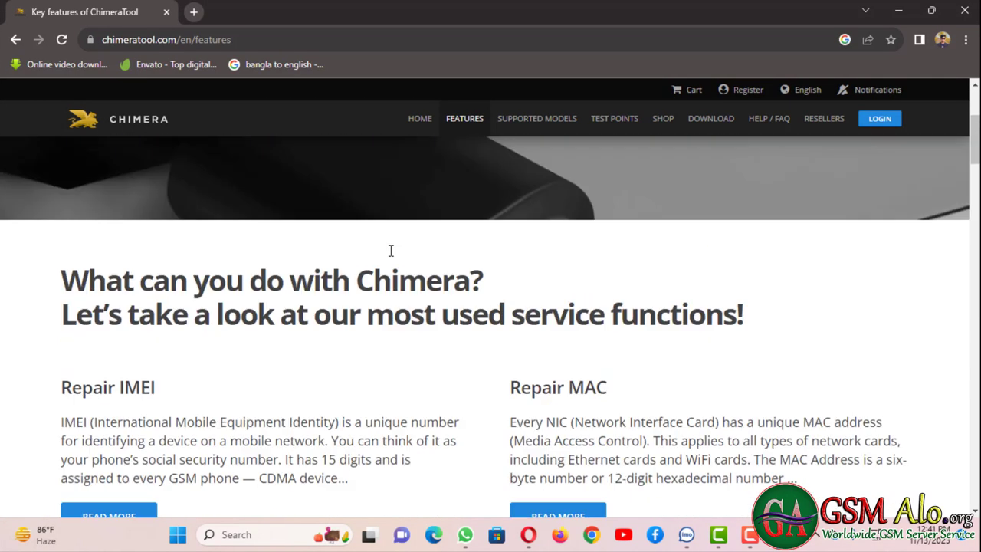
{"action": "left_click", "coordinate": [528, 123]}
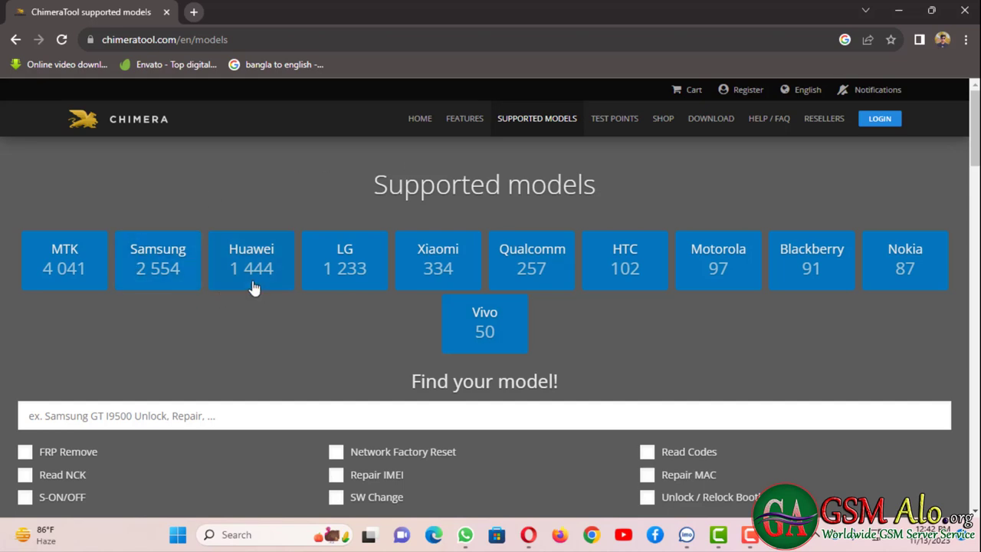
- Look over the supported brand tiles and pick Samsung to list its models
{"action": "scroll", "coordinate": [280, 384], "scroll_direction": "down", "scroll_amount": 1}
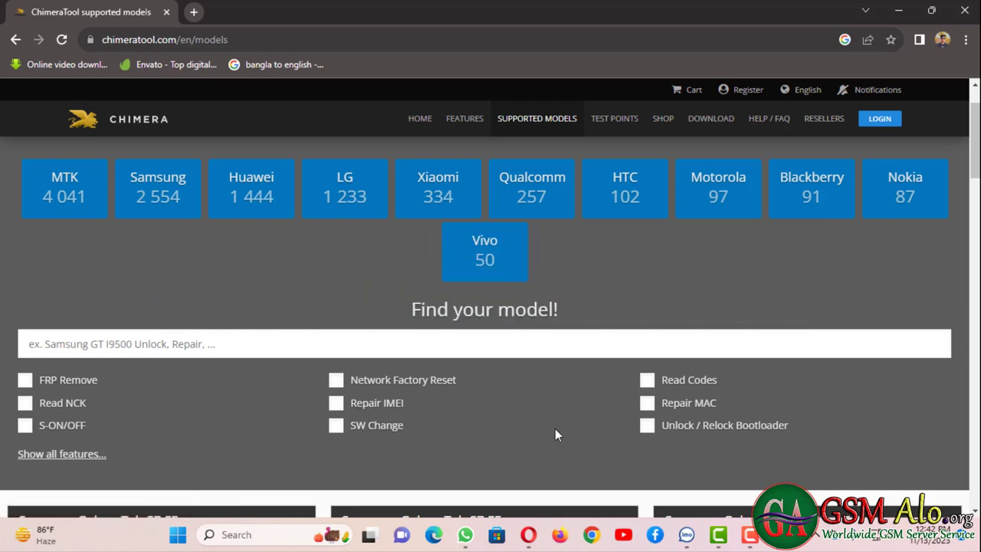
{"action": "scroll", "coordinate": [554, 430], "scroll_direction": "up", "scroll_amount": 1}
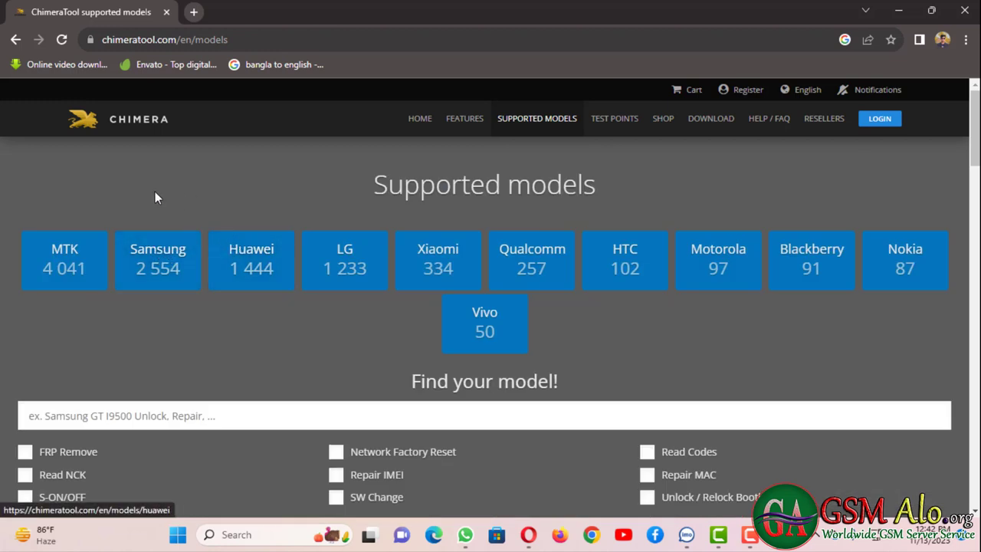
{"action": "left_click", "coordinate": [159, 247]}
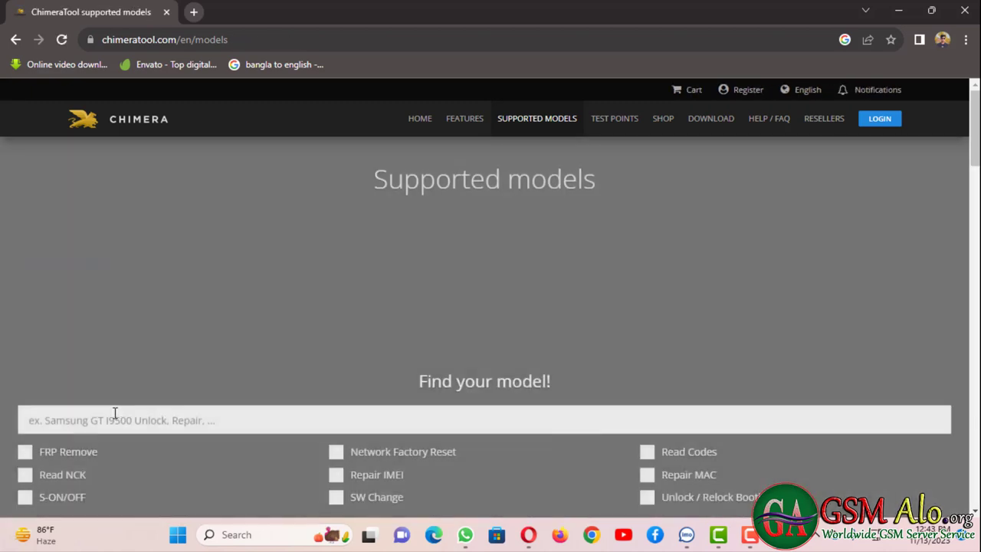
- Search the supported models for 's22', finding 24 Galaxy S22 models
{"action": "type", "text": "s"}
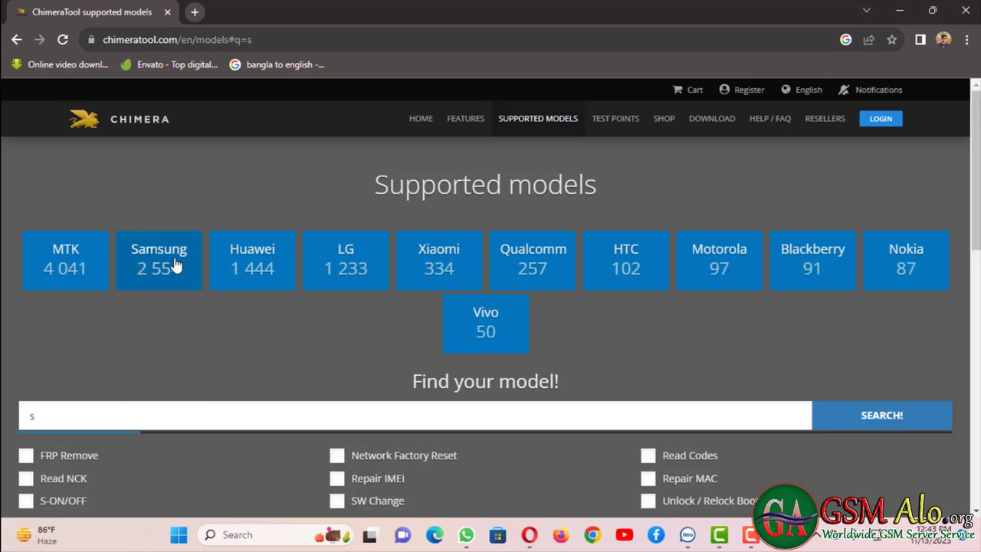
{"action": "left_click", "coordinate": [170, 268]}
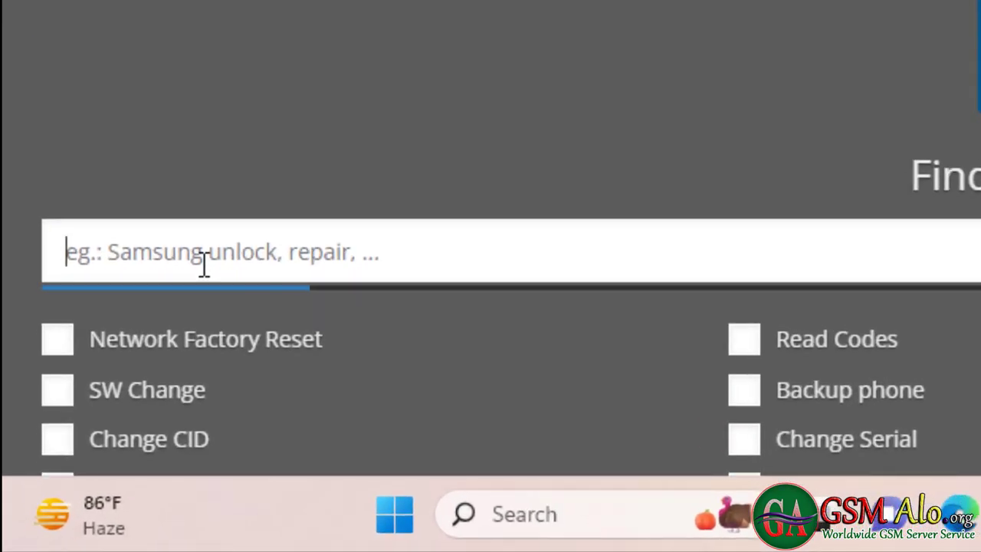
{"action": "type", "text": "s22"}
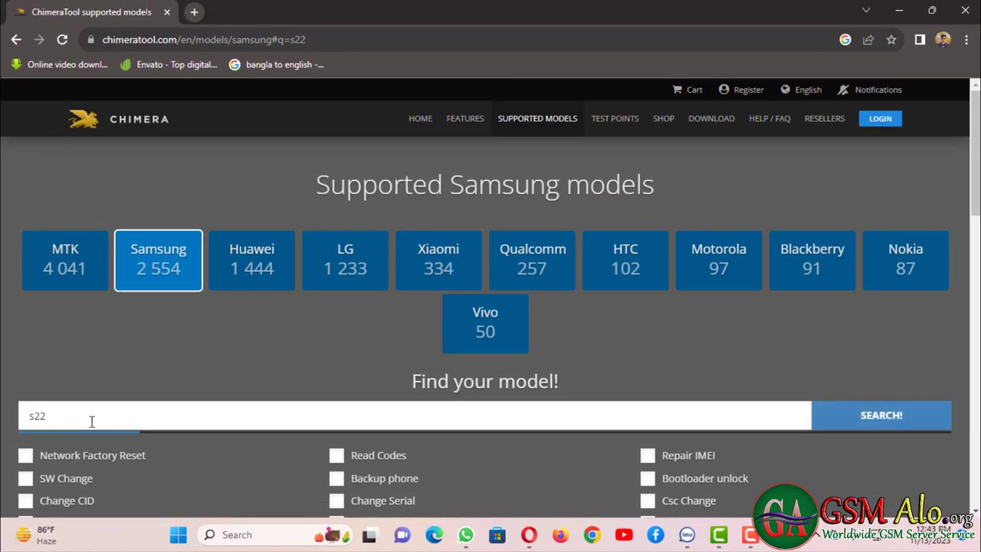
{"action": "key", "text": "Return"}
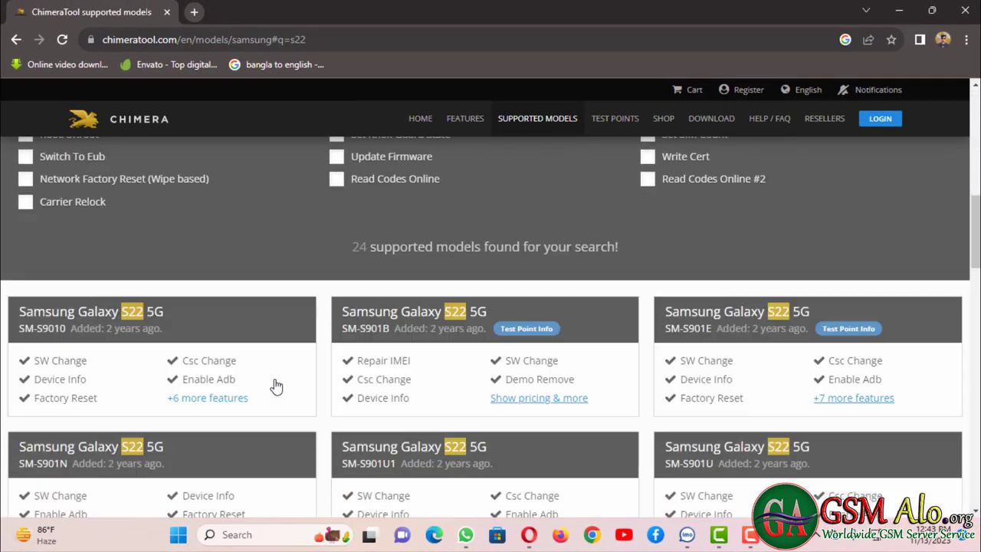
- Scroll through the S22 results, then go to the Test Points library
{"action": "scroll", "coordinate": [276, 385], "scroll_direction": "down", "scroll_amount": 1}
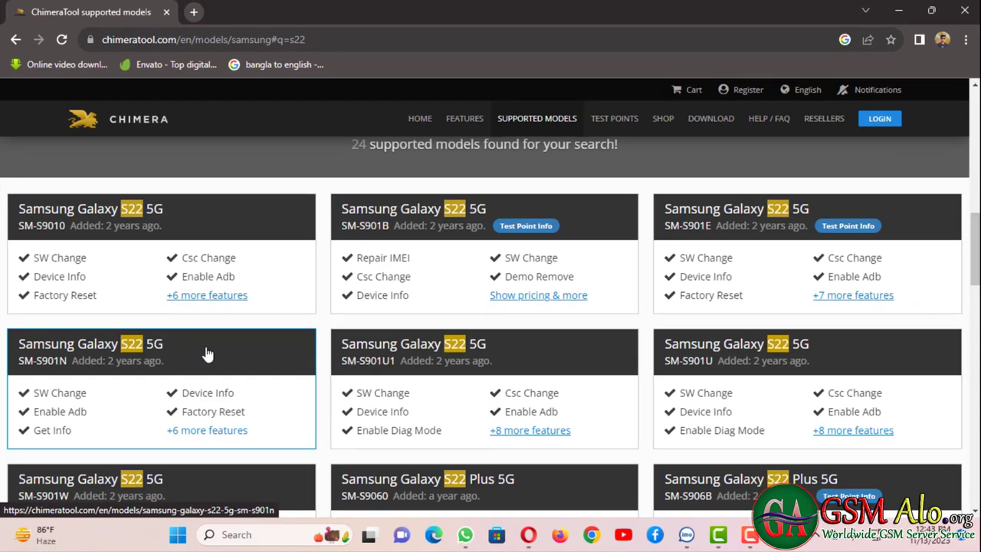
{"action": "scroll", "coordinate": [526, 445], "scroll_direction": "down", "scroll_amount": 3}
{"action": "scroll", "coordinate": [525, 445], "scroll_direction": "up", "scroll_amount": 5}
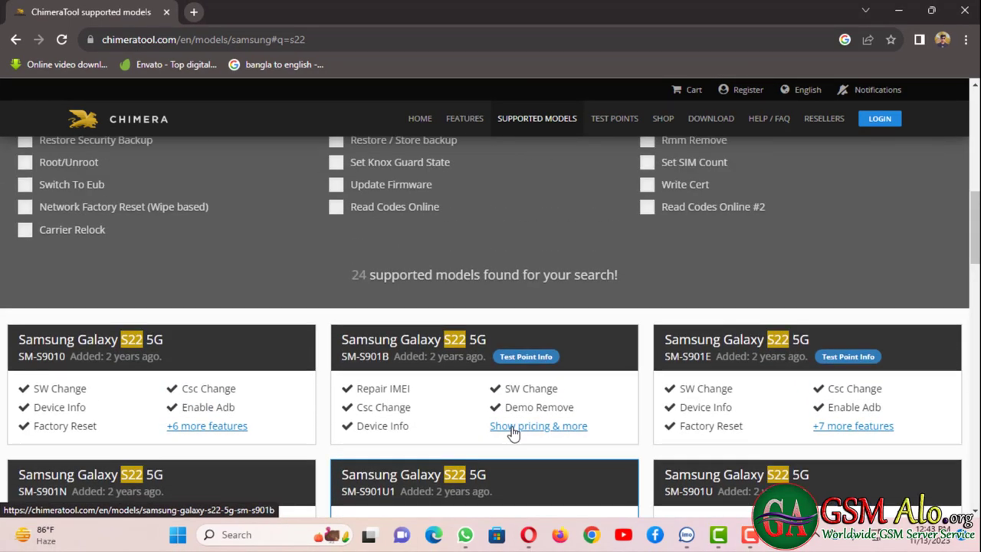
{"action": "scroll", "coordinate": [510, 431], "scroll_direction": "up", "scroll_amount": 1}
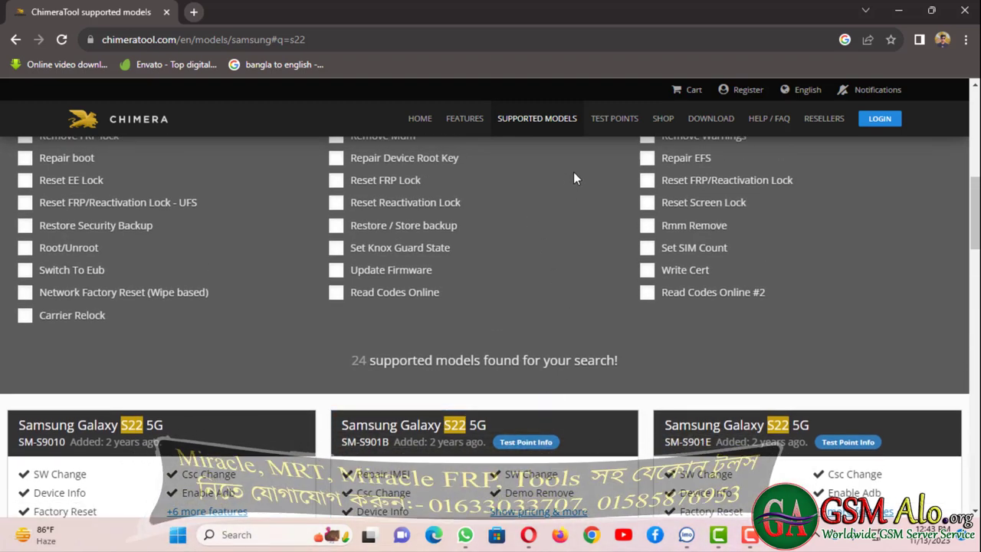
{"action": "scroll", "coordinate": [573, 178], "scroll_direction": "up", "scroll_amount": 1}
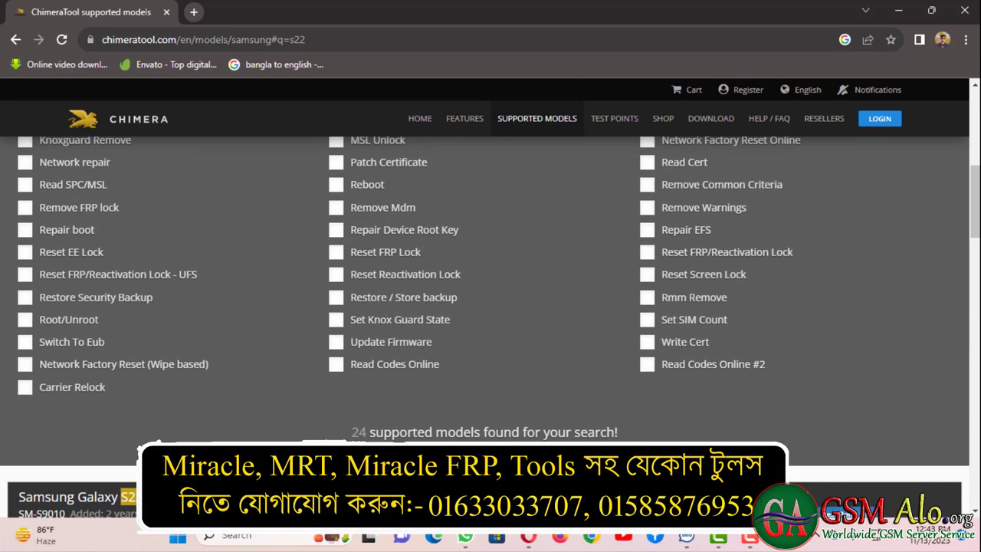
{"action": "left_click", "coordinate": [611, 116]}
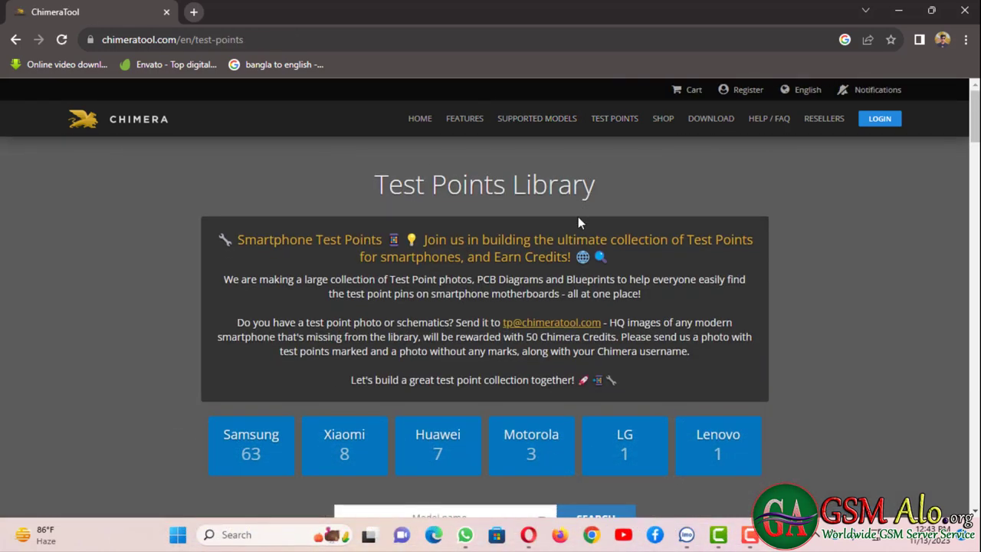
- Review the Test Points Library cards (Samsung 63, Xiaomi 8), then go to the Download page
{"action": "scroll", "coordinate": [577, 222], "scroll_direction": "down", "scroll_amount": 5}
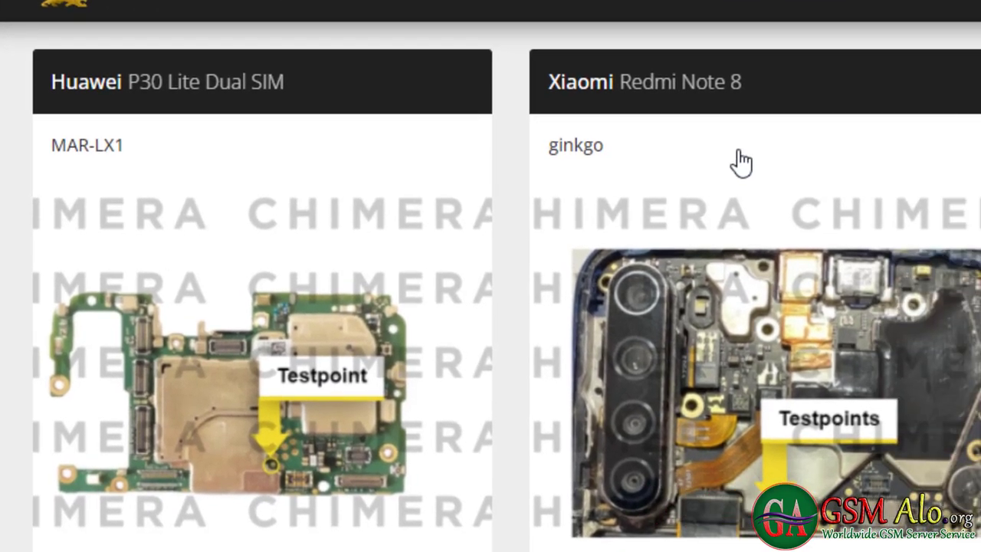
{"action": "scroll", "coordinate": [575, 306], "scroll_direction": "down", "scroll_amount": 4}
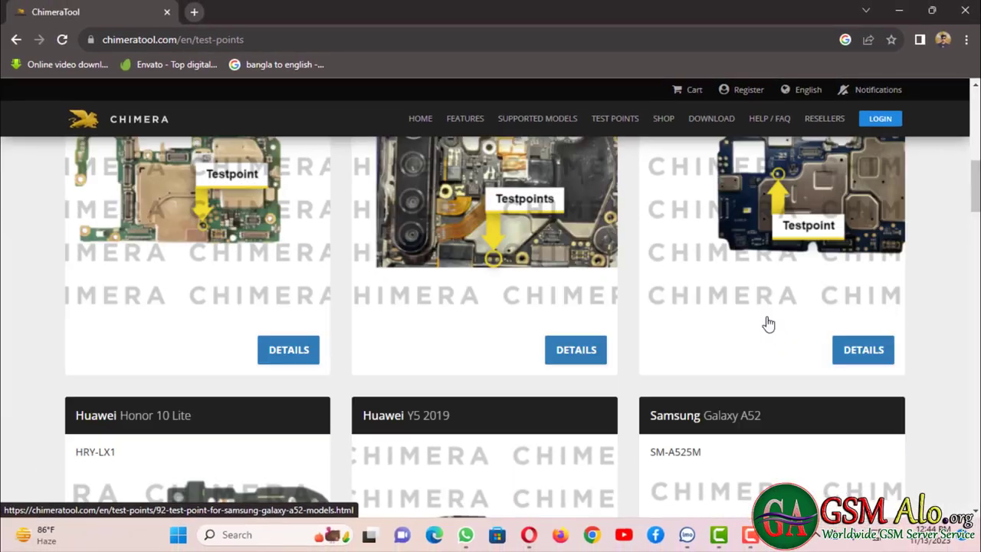
{"action": "scroll", "coordinate": [674, 319], "scroll_direction": "up", "scroll_amount": 6}
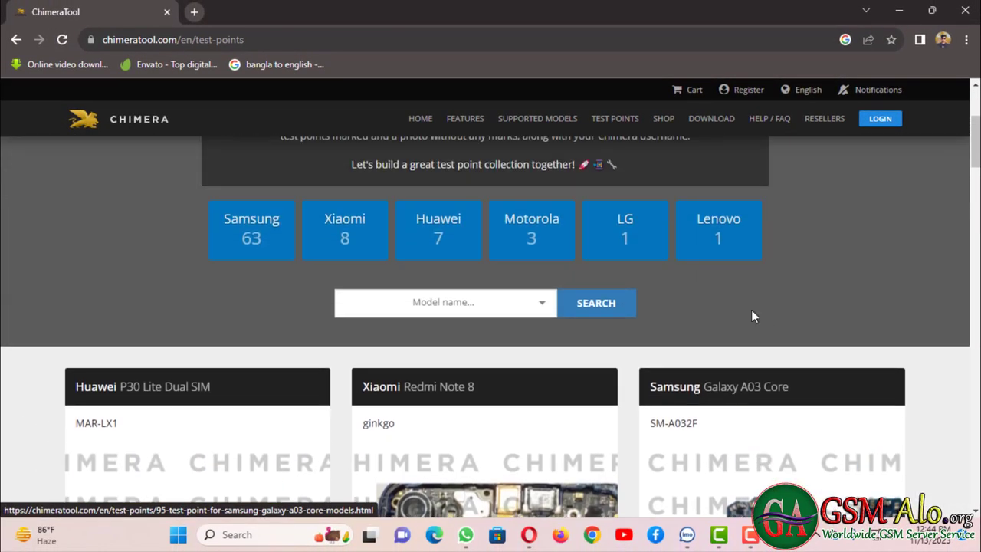
{"action": "left_click", "coordinate": [714, 125]}
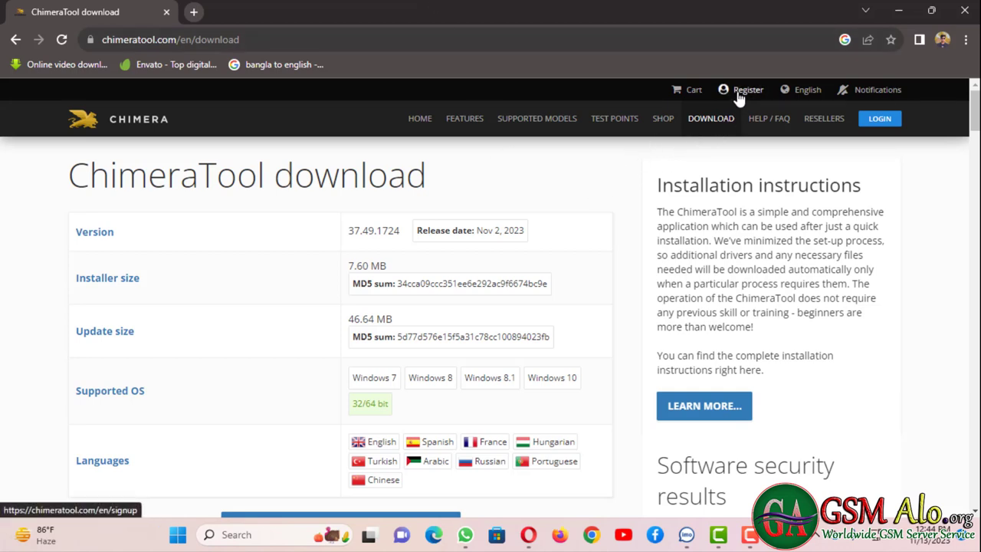
- Check the site language list, then go to the Create Account registration page
{"action": "left_click", "coordinate": [802, 98]}
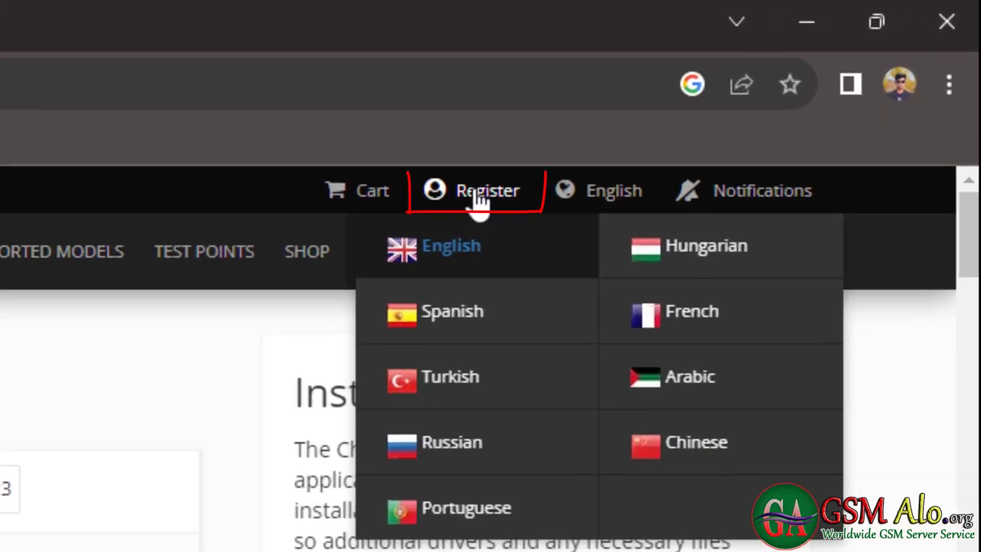
{"action": "left_click", "coordinate": [479, 197]}
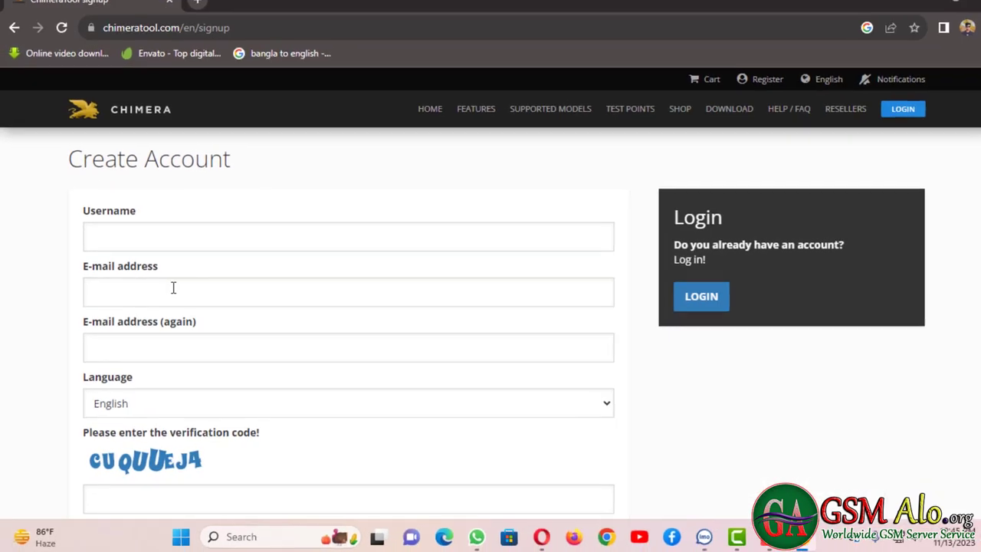
{"action": "scroll", "coordinate": [173, 287], "scroll_direction": "down", "scroll_amount": 1}
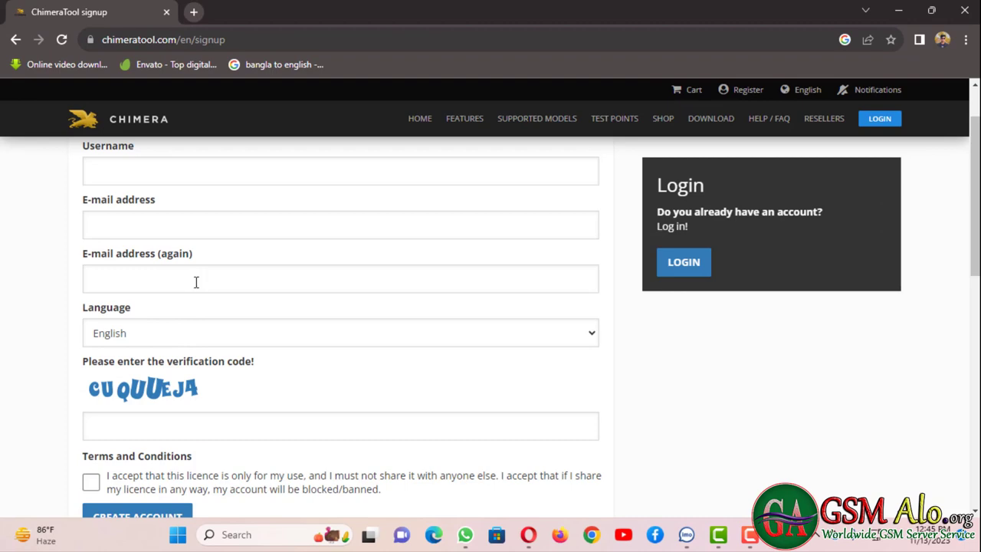
- Enter the account username and e-mail address in the signup form
{"action": "scroll", "coordinate": [198, 284], "scroll_direction": "up", "scroll_amount": 1}
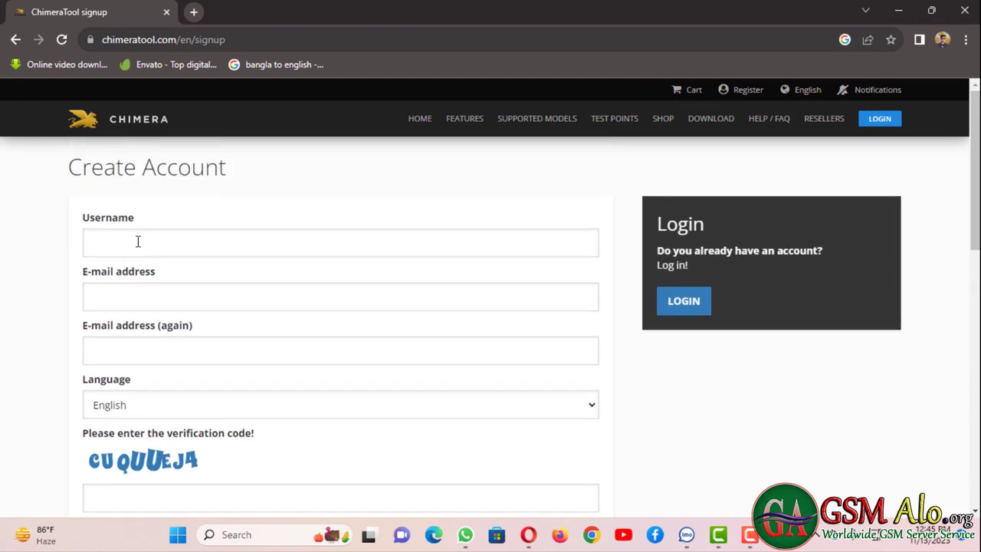
{"action": "left_click", "coordinate": [138, 238]}
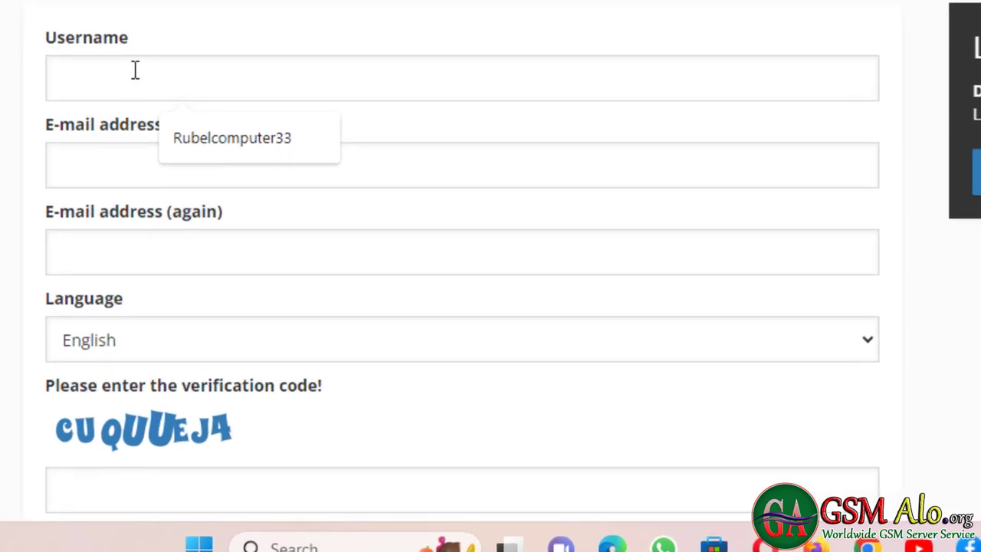
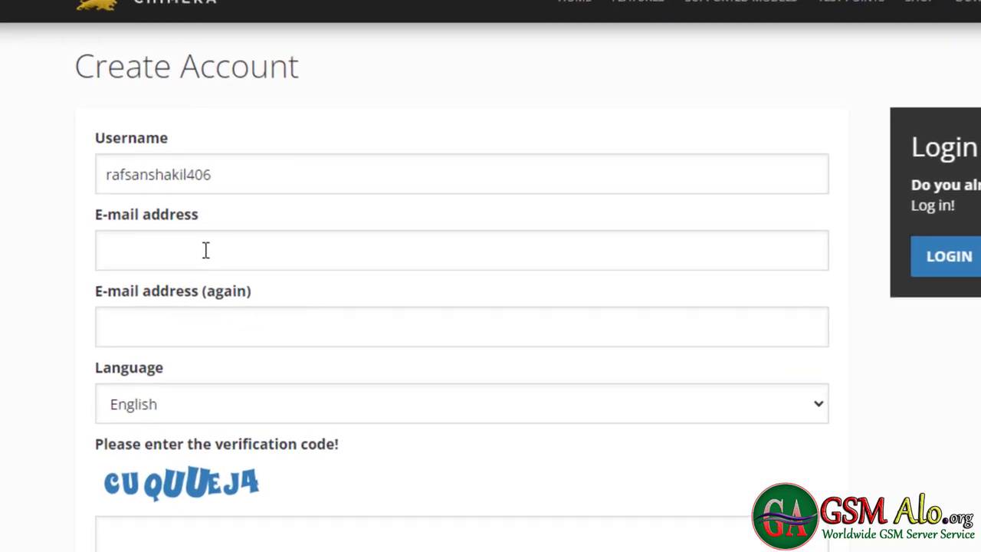
{"action": "left_click", "coordinate": [166, 231]}
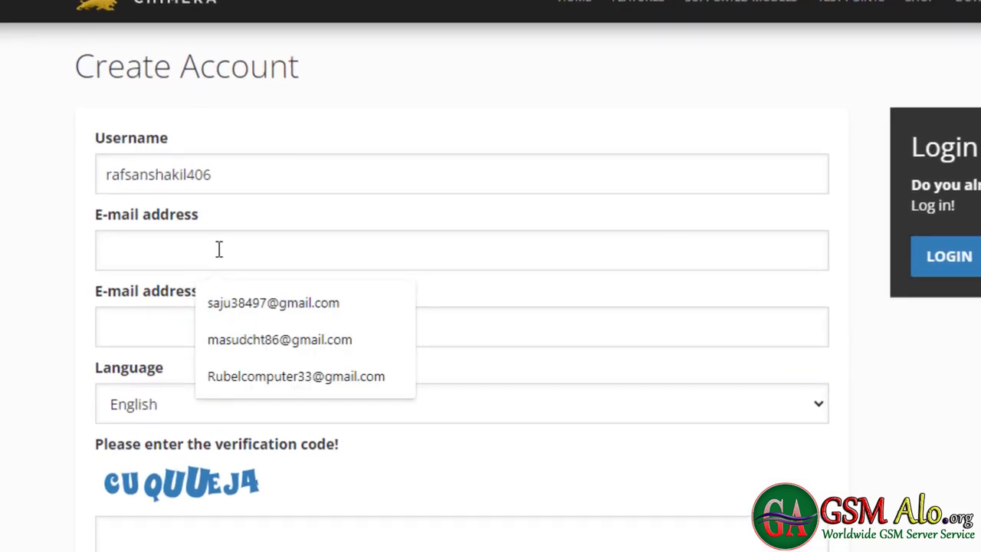
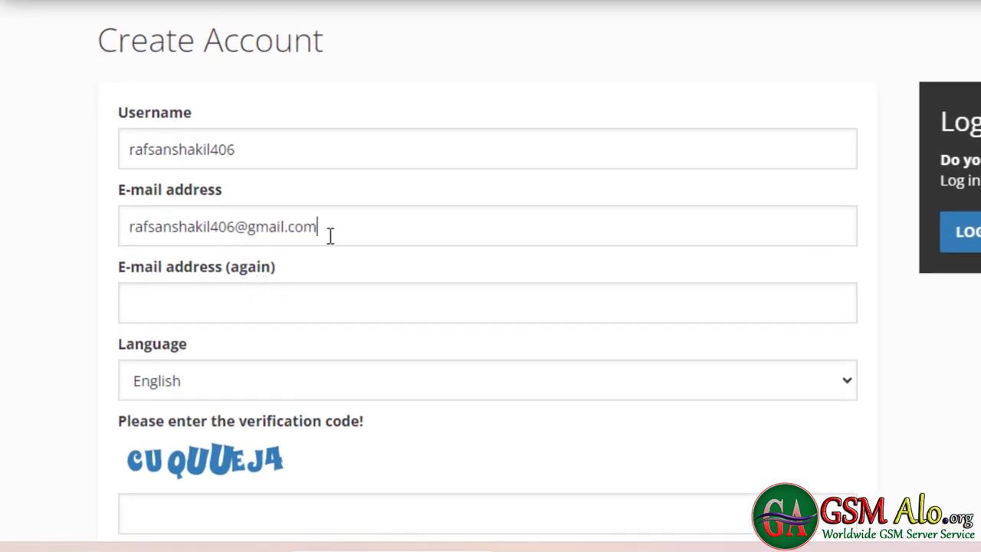
- Copy the e-mail address and paste it into the E-mail (again) field
{"action": "left_click_drag", "start_coordinate": [327, 230], "coordinate": [127, 225]}
{"action": "key", "text": "ctrl+c"}
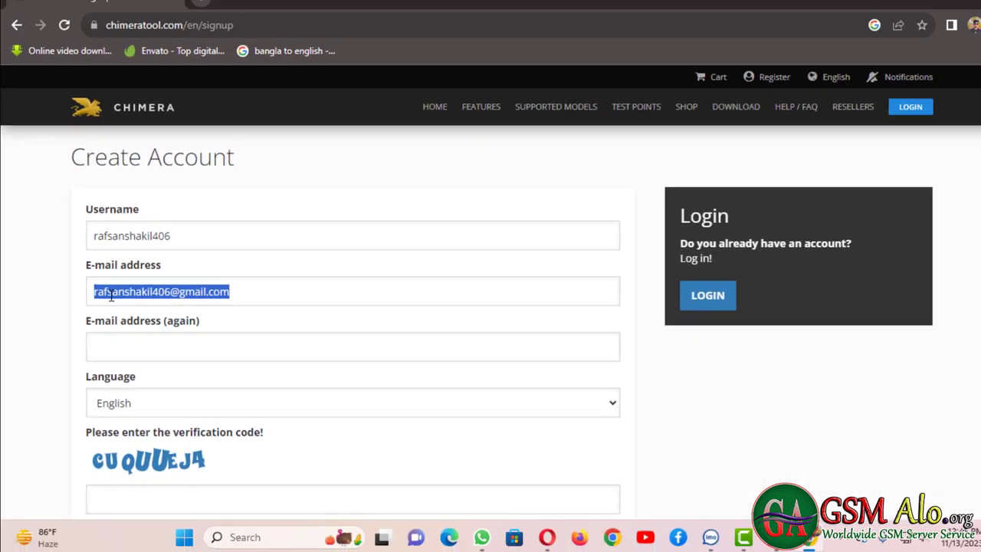
{"action": "right_click", "coordinate": [111, 296]}
{"action": "left_click", "coordinate": [162, 117]}
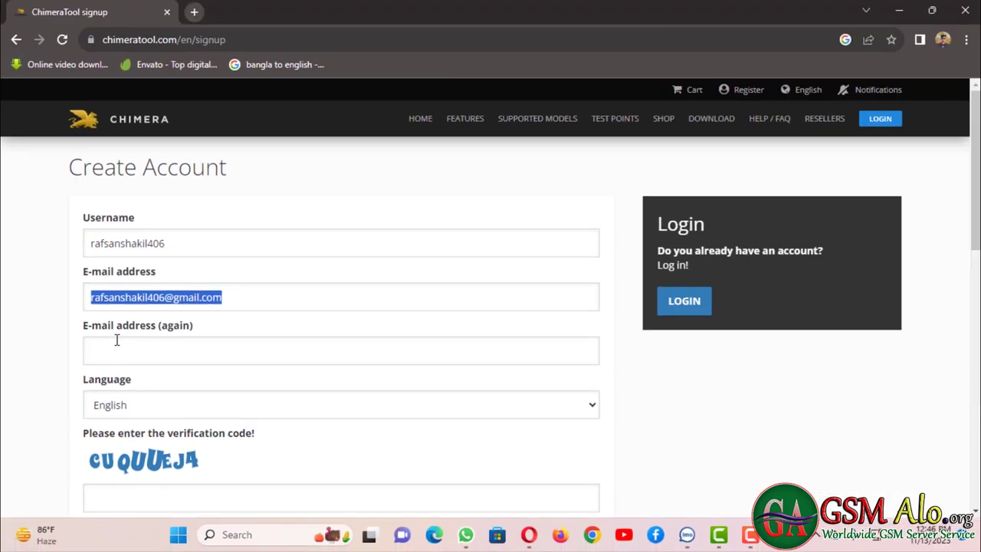
{"action": "left_click", "coordinate": [116, 340]}
{"action": "right_click", "coordinate": [117, 341]}
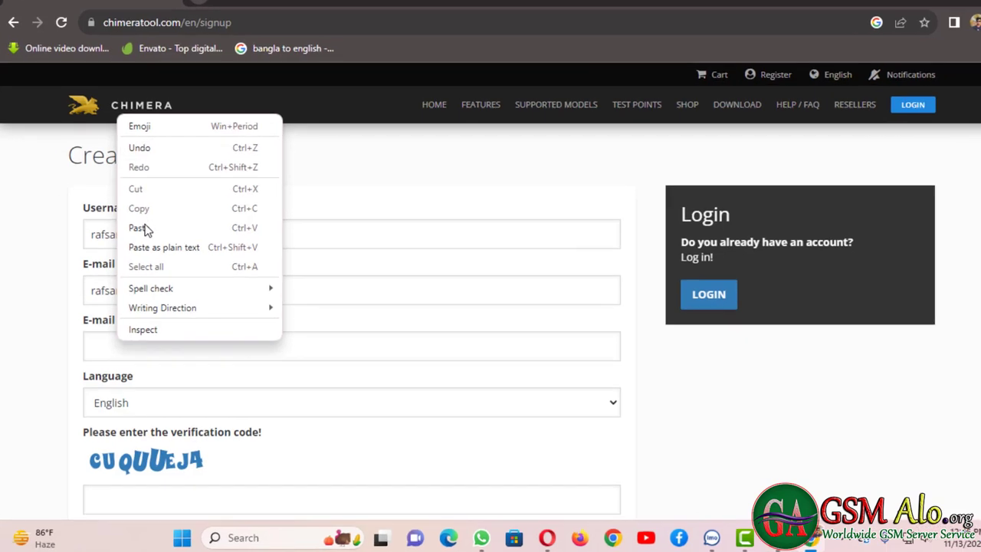
{"action": "left_click", "coordinate": [142, 227]}
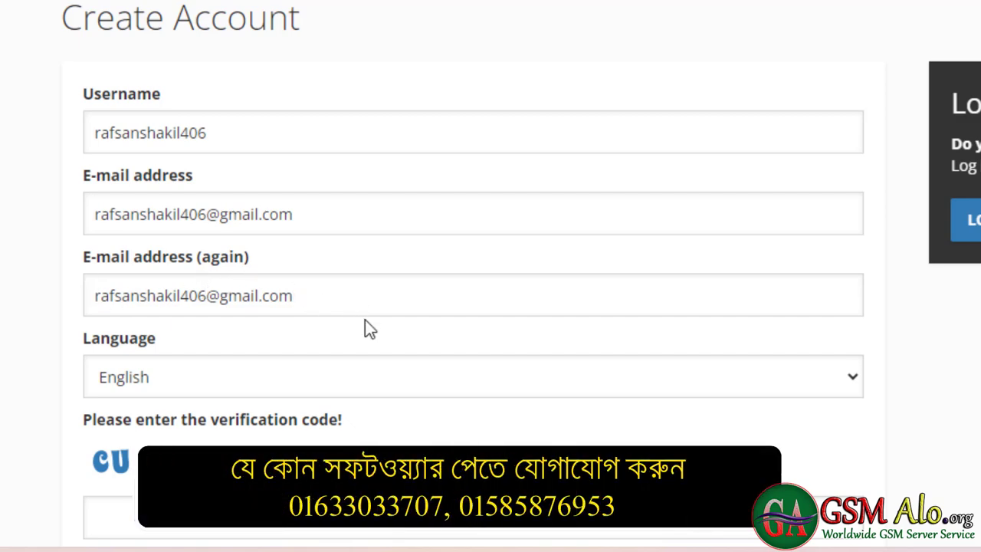
{"action": "scroll", "coordinate": [365, 328], "scroll_direction": "down", "scroll_amount": 3}
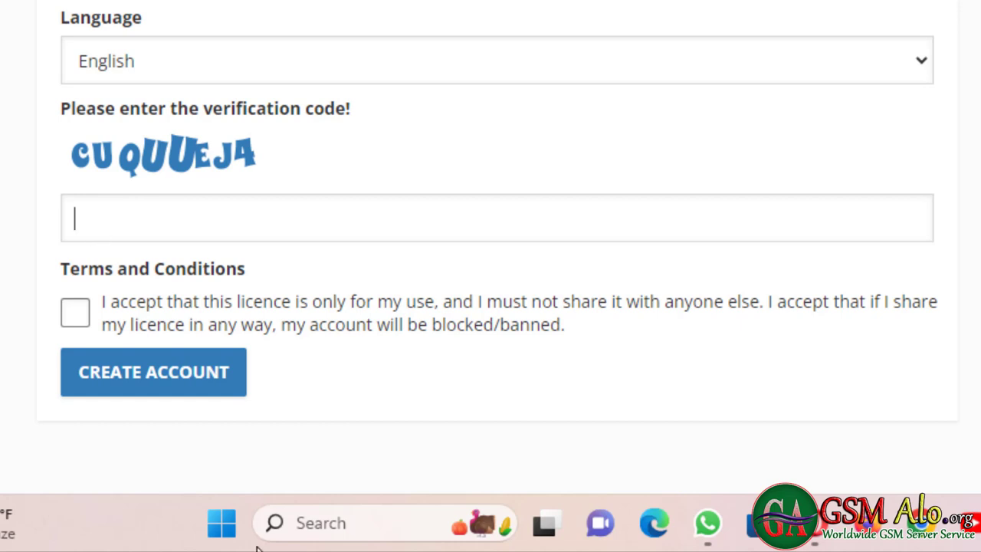
- Enter the captcha characters into the verification code field
{"action": "type", "text": "CUQUUE"}
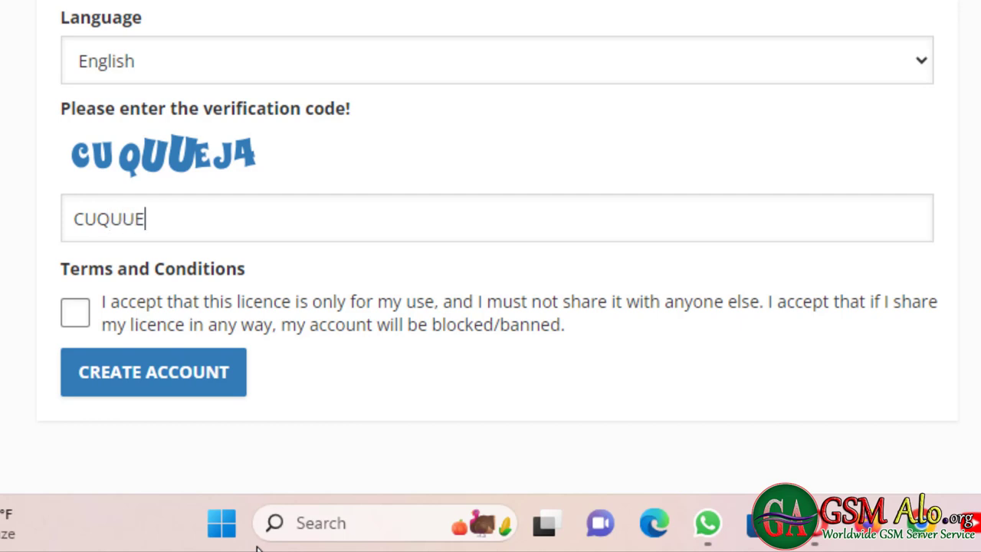
{"action": "type", "text": "J4"}
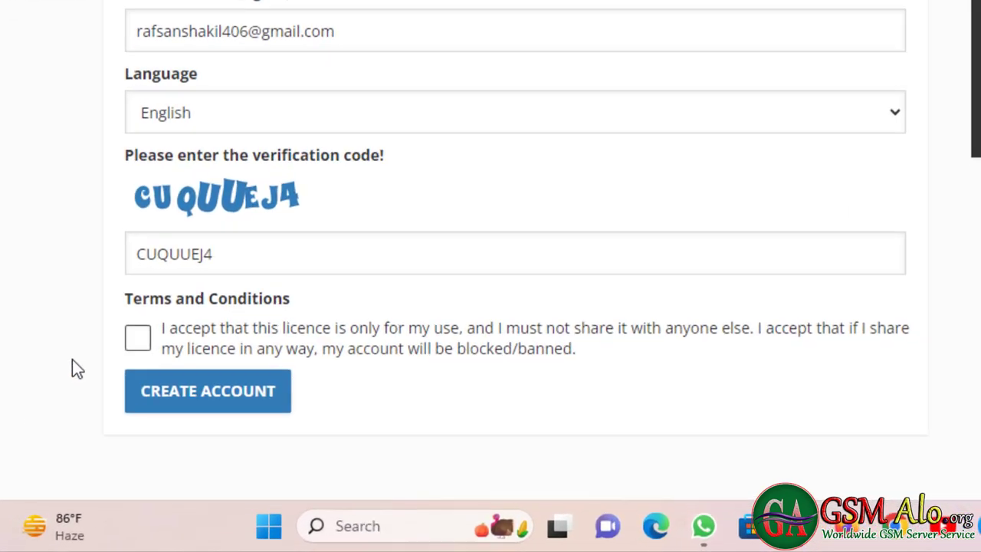
- Read the Terms & Conditions and tick 'I accept the terms and conditions!'
{"action": "left_click", "coordinate": [139, 337]}
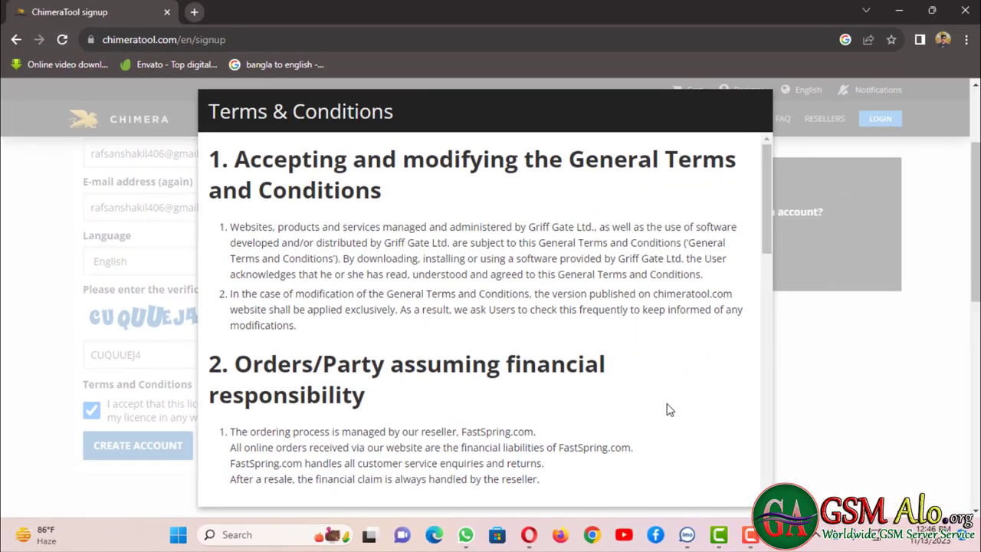
{"action": "scroll", "coordinate": [667, 410], "scroll_direction": "down", "scroll_amount": 15}
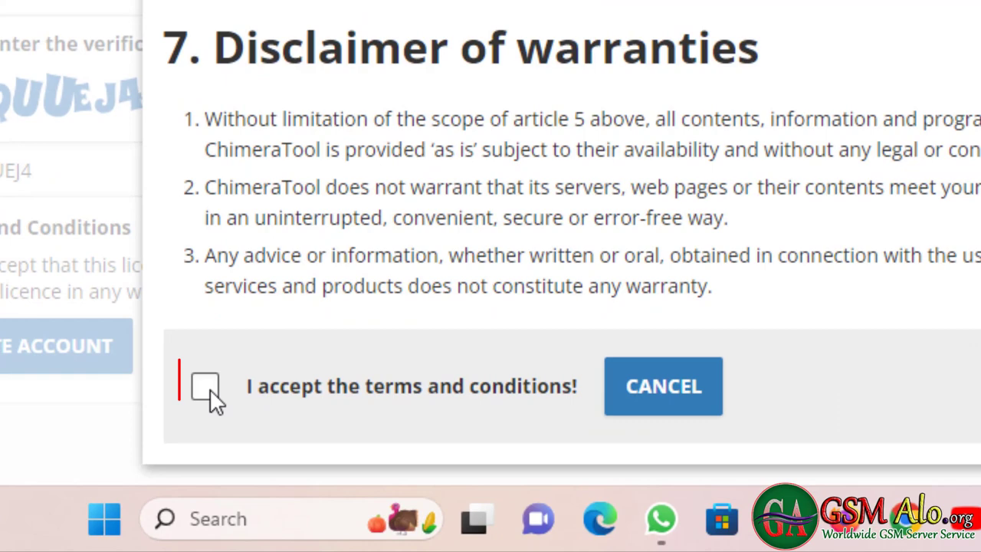
{"action": "left_click", "coordinate": [230, 489]}
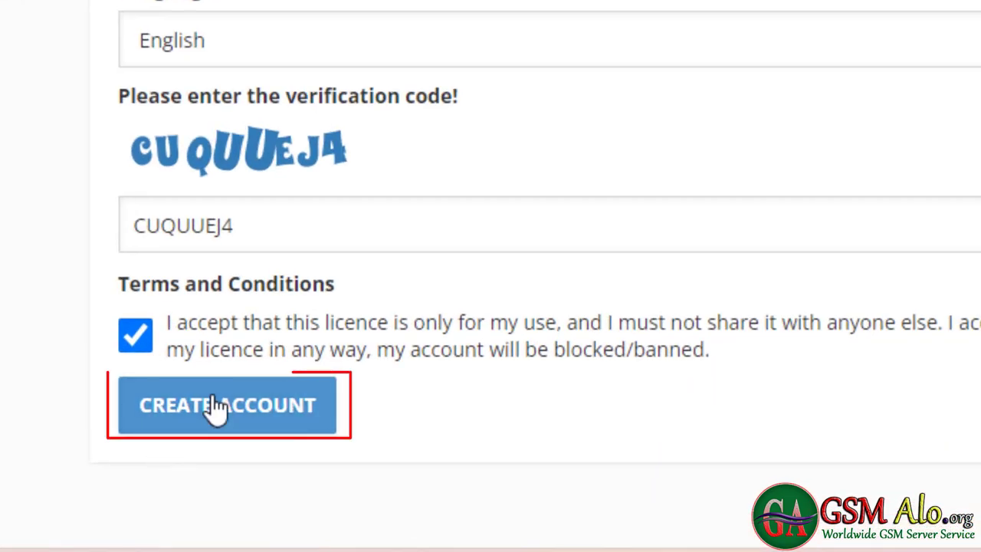
- Submit the completed ChimeraTool signup form to create the account
{"action": "left_click", "coordinate": [216, 408]}
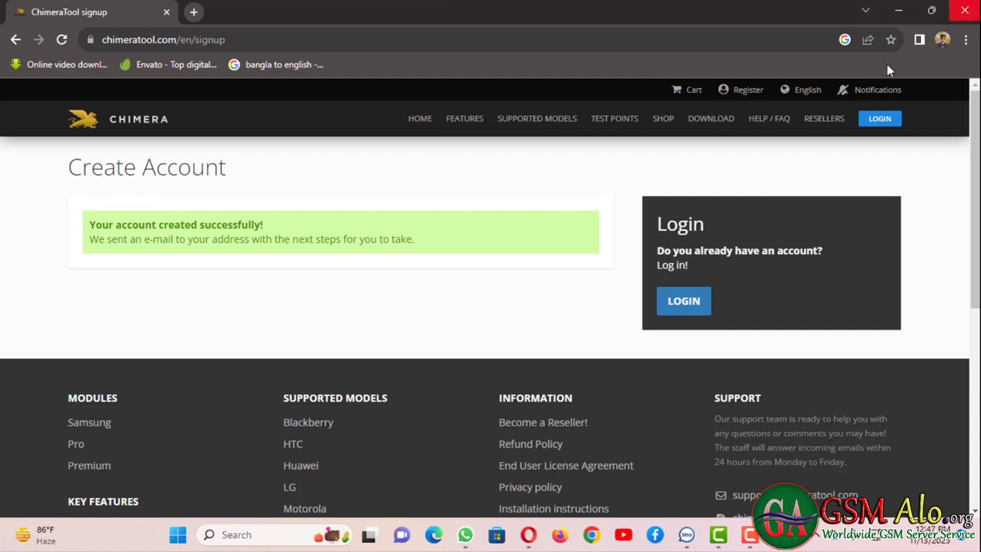
- Open a new maximized Google Chrome window with the chosen user profile
{"action": "left_click", "coordinate": [898, 10]}
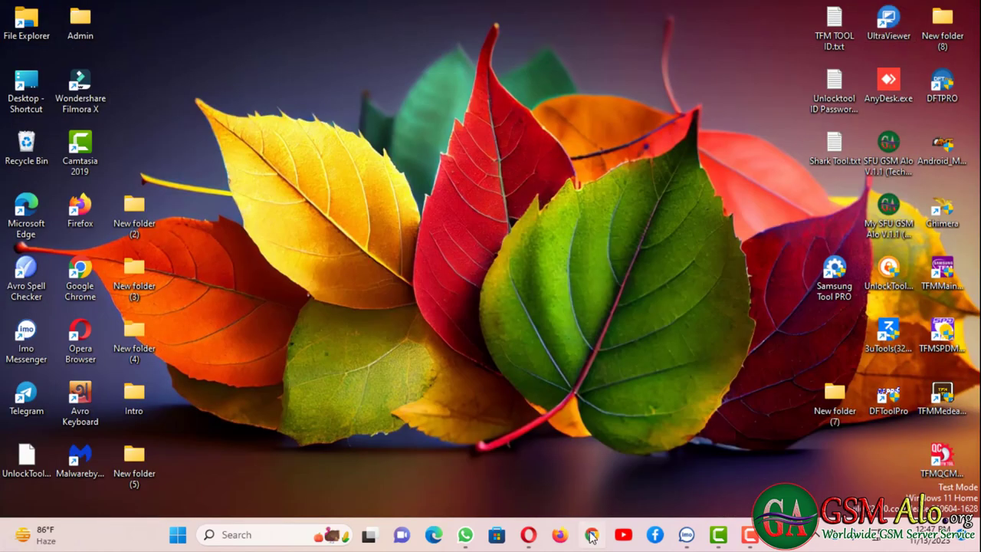
{"action": "left_click", "coordinate": [590, 534]}
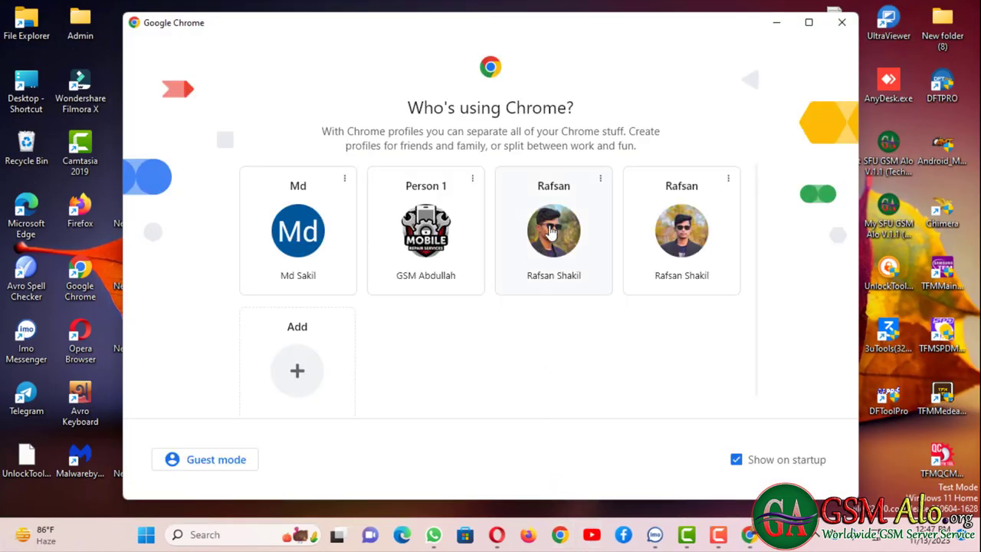
{"action": "left_click", "coordinate": [550, 232]}
{"action": "left_click", "coordinate": [536, 26]}
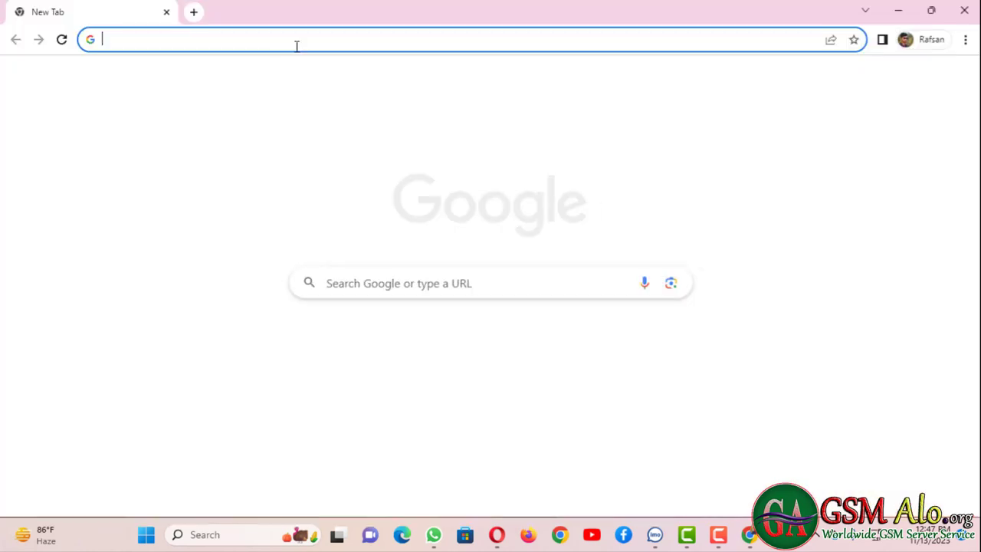
{"action": "left_click", "coordinate": [296, 42]}
{"action": "type", "text": "www"}
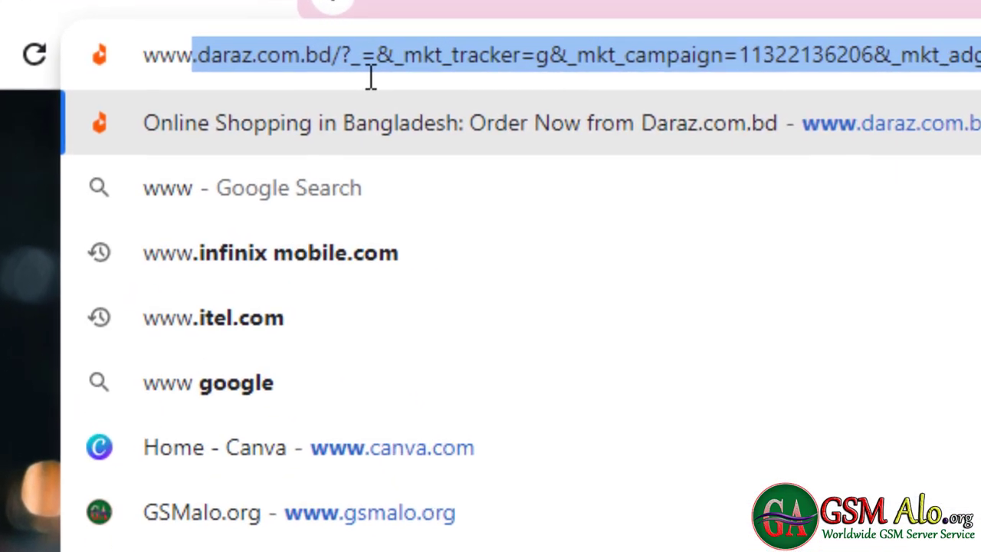
{"action": "type", "text": "."}
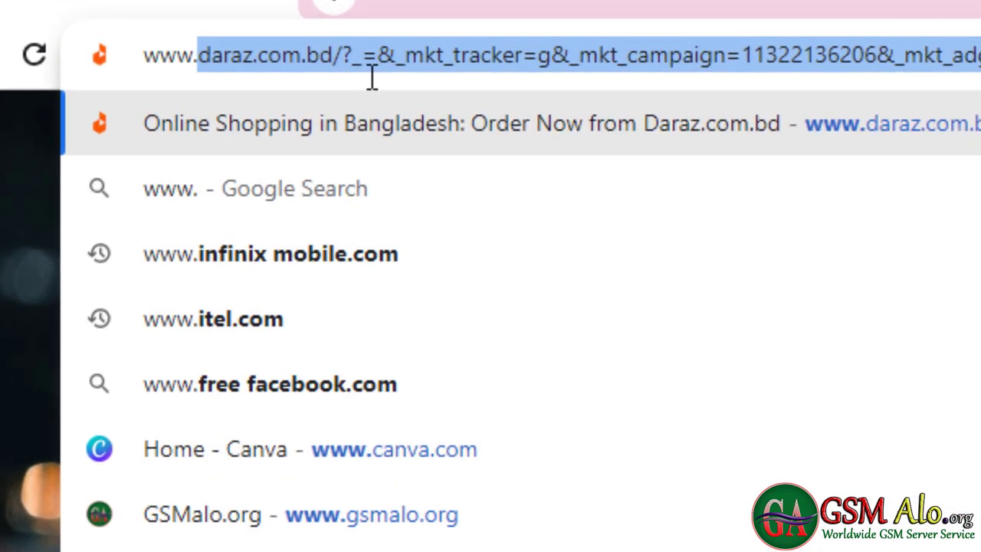
{"action": "type", "text": "gsm"}
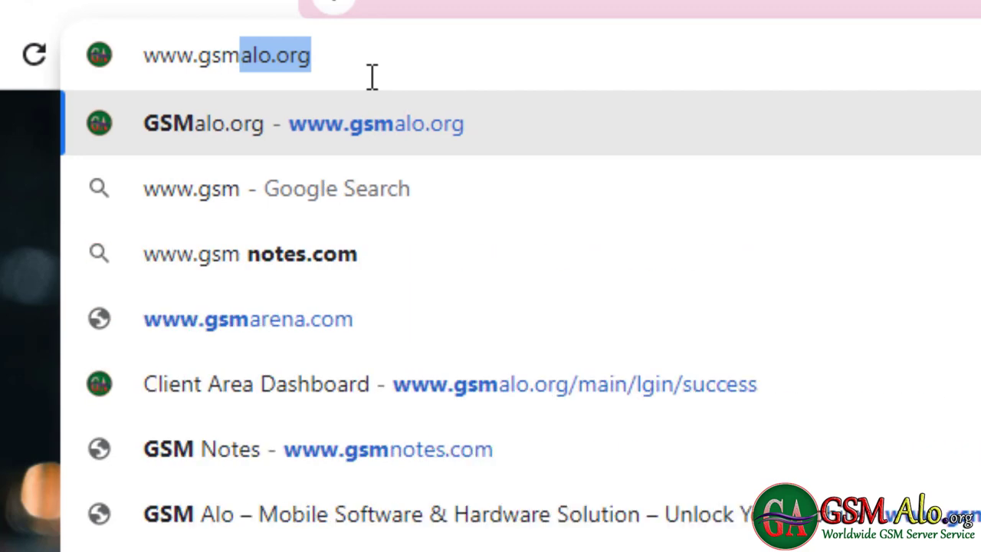
{"action": "type", "text": "alo."}
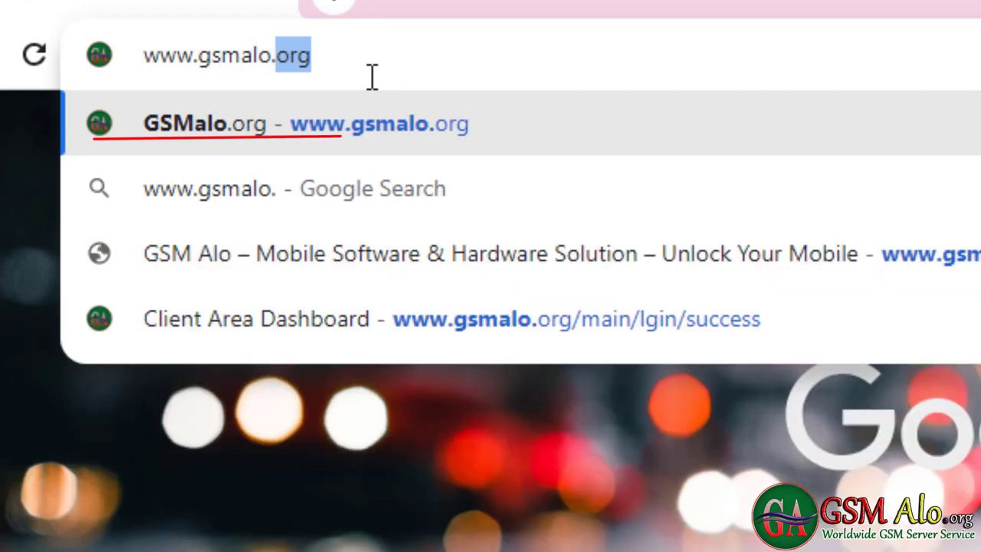
{"action": "type", "text": "or"}
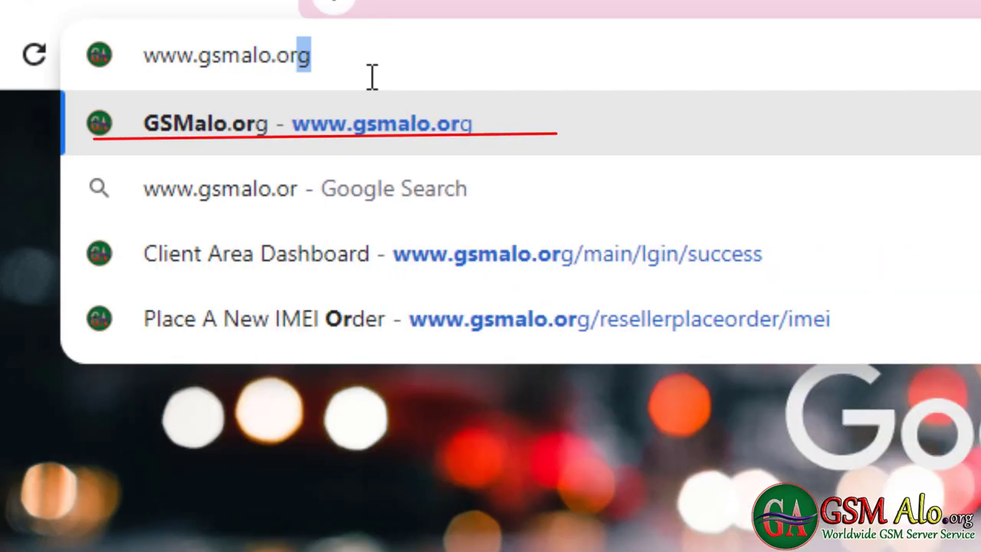
{"action": "type", "text": "g"}
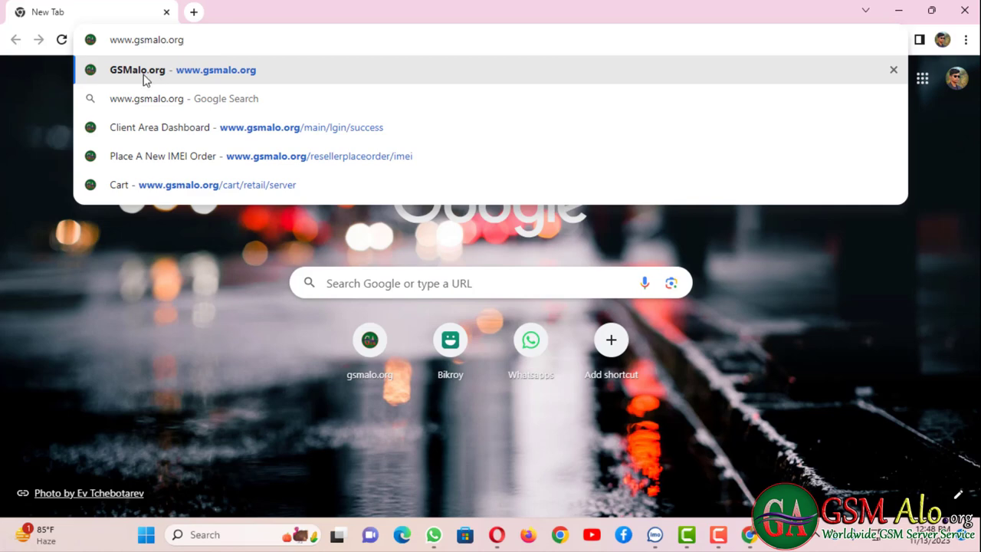
{"action": "left_click", "coordinate": [143, 76]}
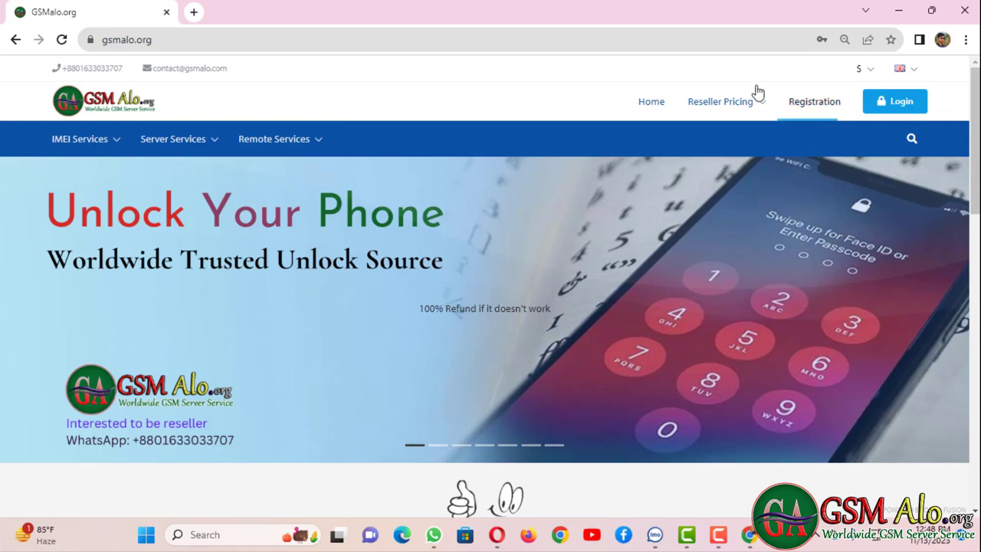
- Dismiss the GSMalo.org welcome popup and open the site language choices
{"action": "mouse_move", "coordinate": [114, 132]}
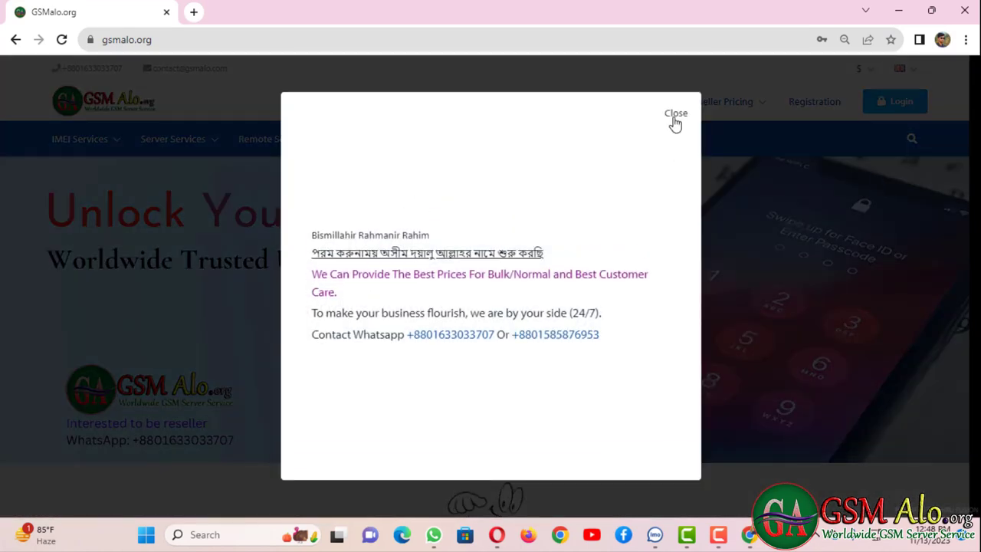
{"action": "left_click", "coordinate": [675, 114]}
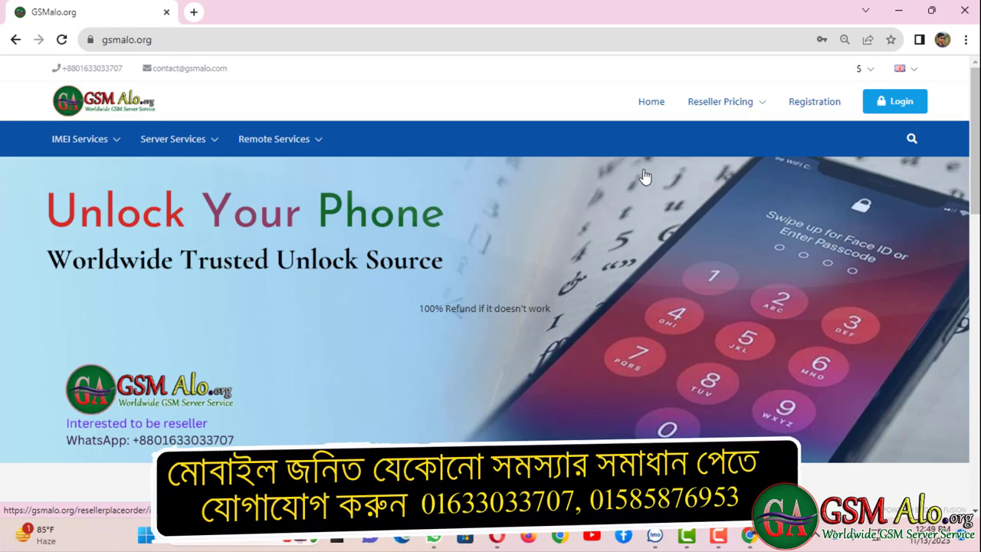
{"action": "left_click", "coordinate": [904, 68]}
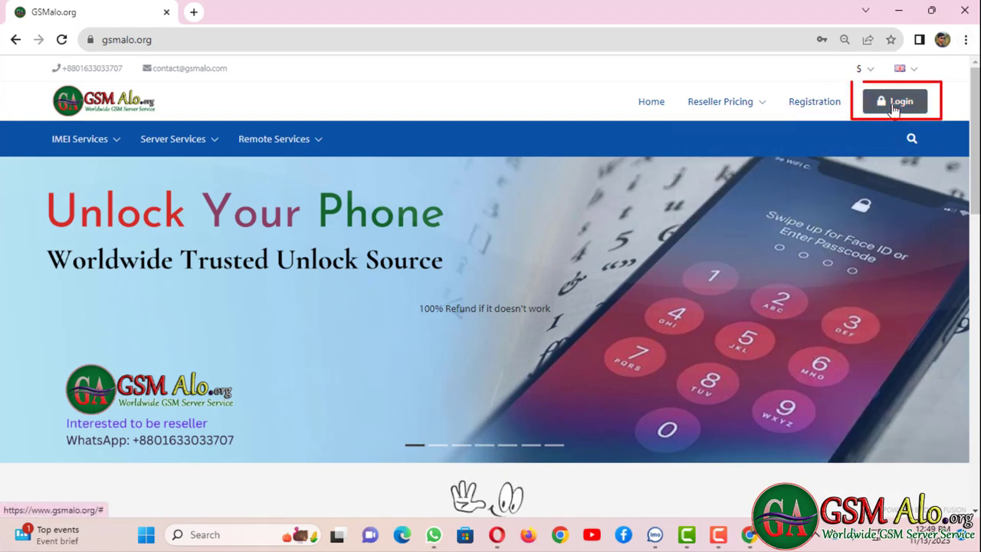
- Log in to GSMalo.org with the autofilled credentials to reach the Client Area Dashboard
{"action": "left_click", "coordinate": [892, 108]}
{"action": "left_click", "coordinate": [517, 334]}
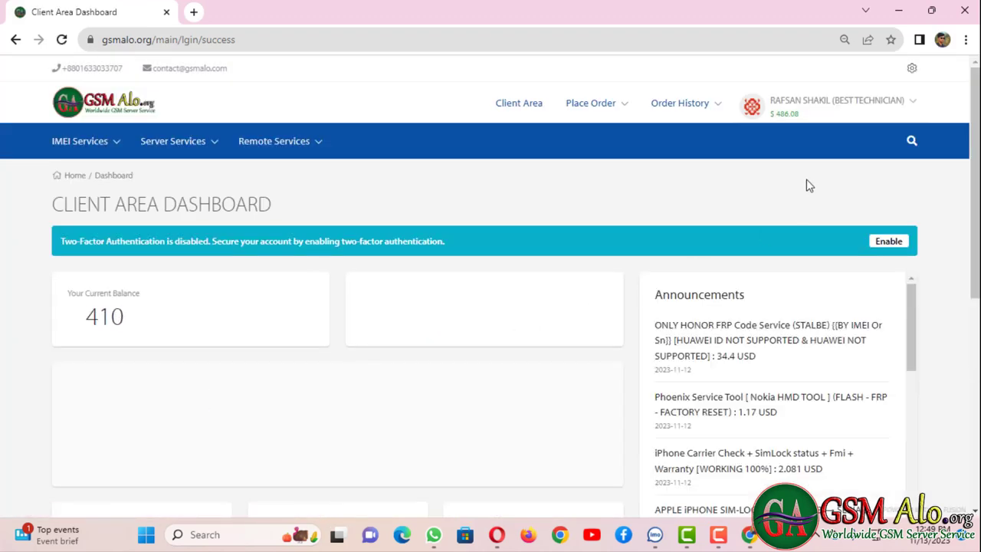
{"action": "mouse_move", "coordinate": [777, 128]}
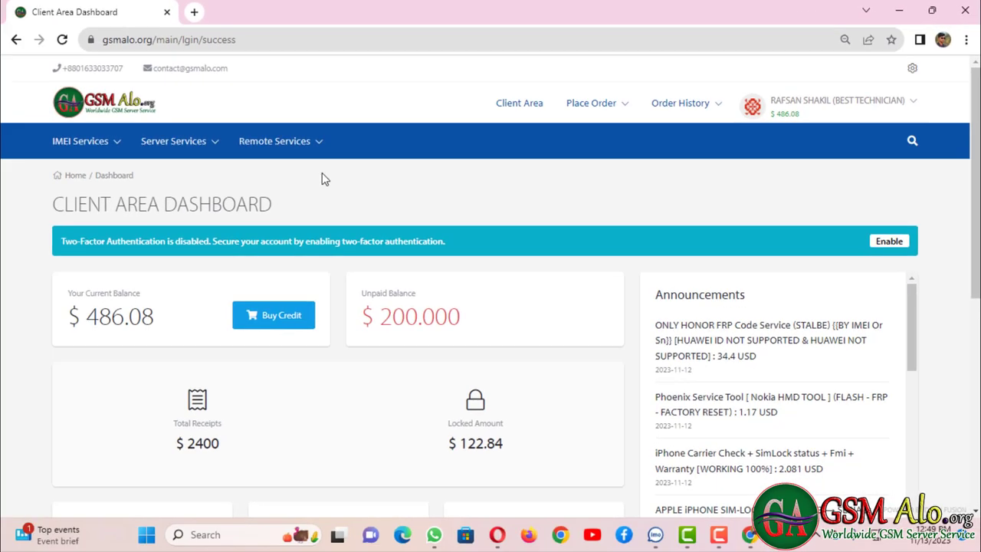
{"action": "mouse_move", "coordinate": [189, 209]}
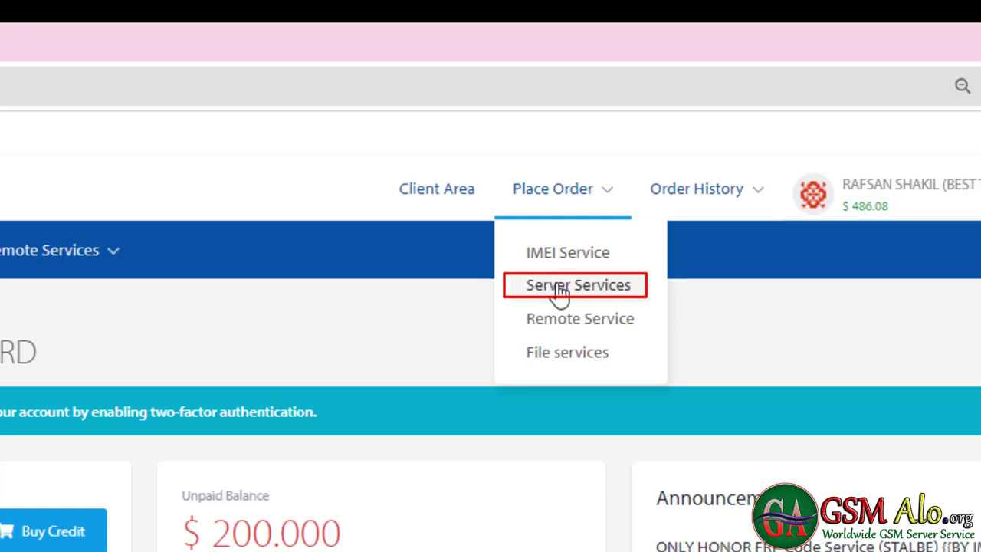
- On the Place A New Server Order page, search services for 'chim' and browse the Chimera results
{"action": "left_click", "coordinate": [561, 288]}
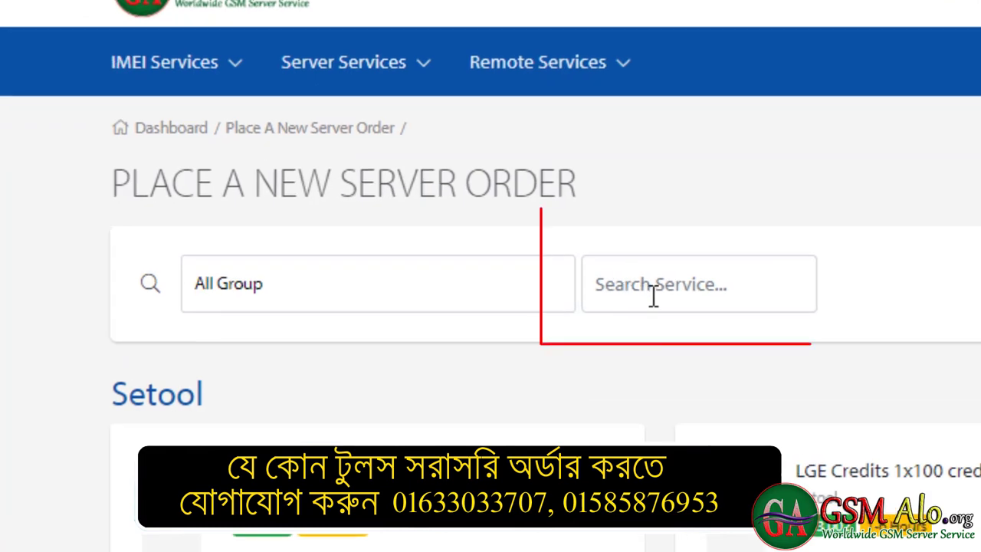
{"action": "left_click", "coordinate": [655, 295]}
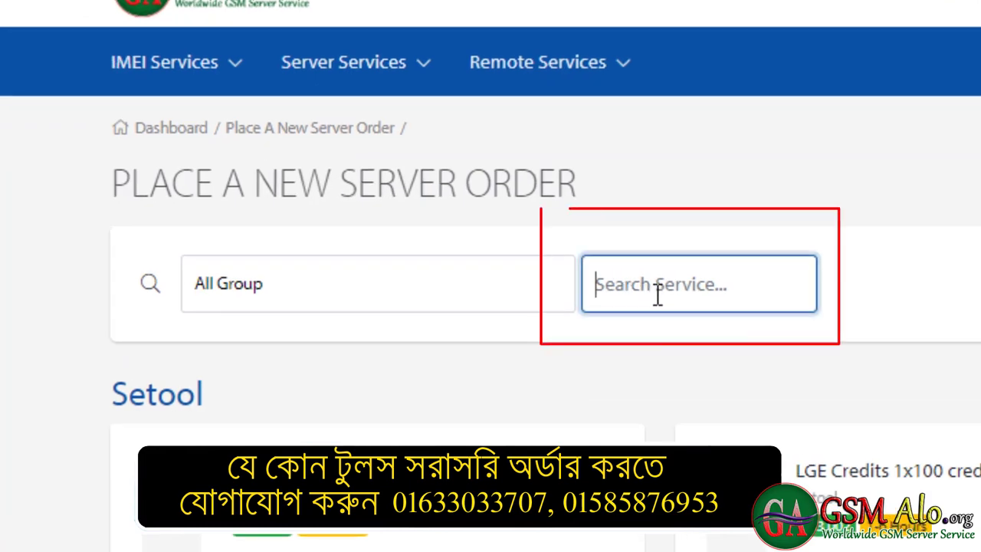
{"action": "type", "text": "chimera"}
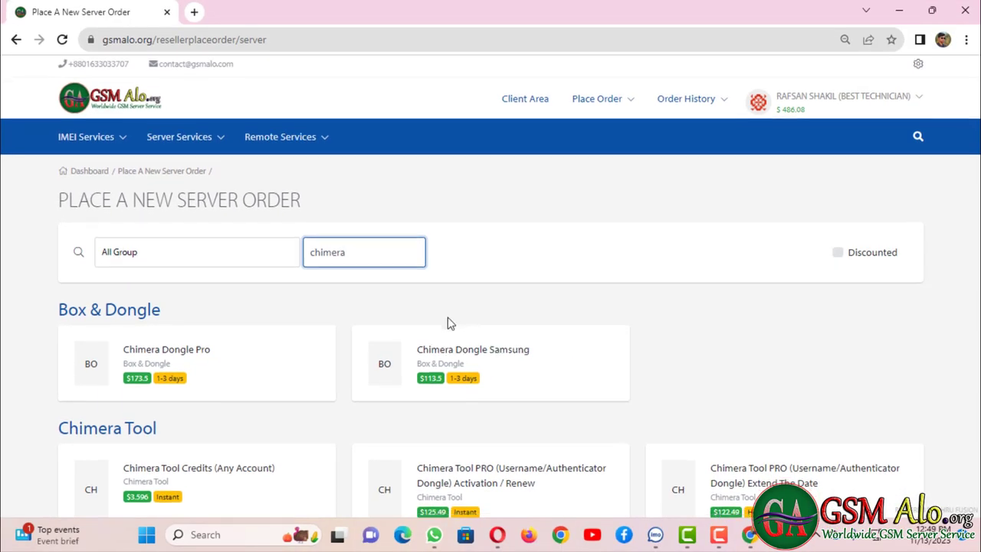
{"action": "scroll", "coordinate": [449, 322], "scroll_direction": "down", "scroll_amount": 1}
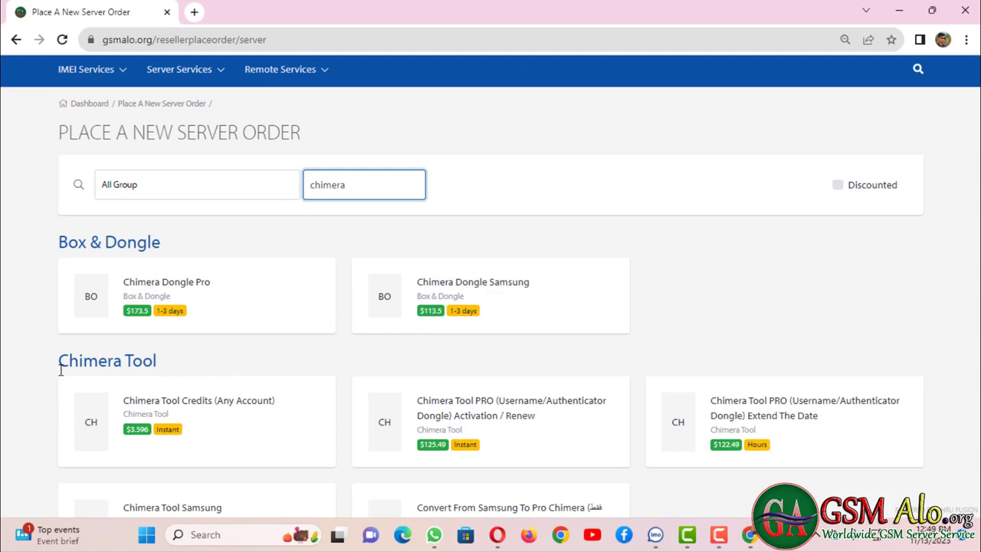
{"action": "scroll", "coordinate": [214, 373], "scroll_direction": "down", "scroll_amount": 1}
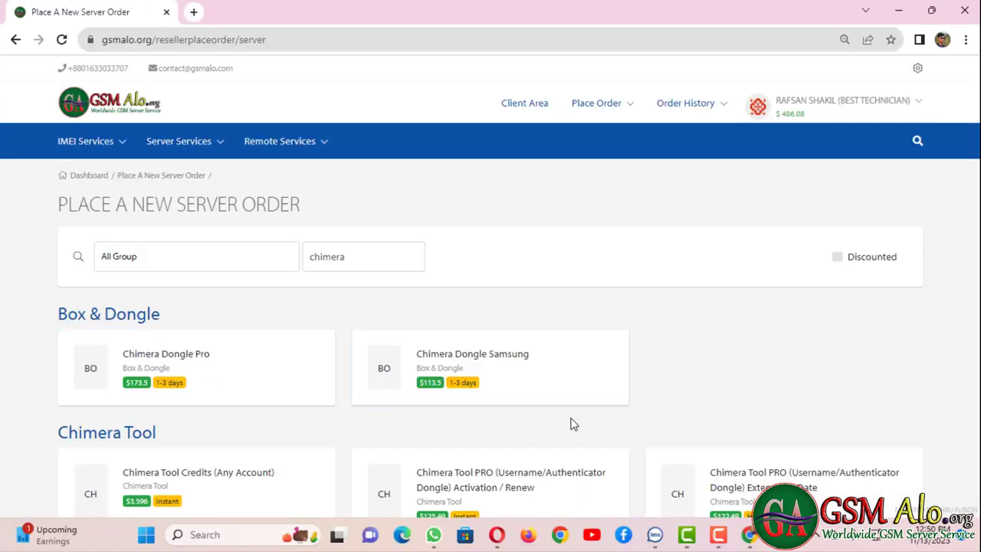
{"action": "scroll", "coordinate": [571, 424], "scroll_direction": "down", "scroll_amount": 1}
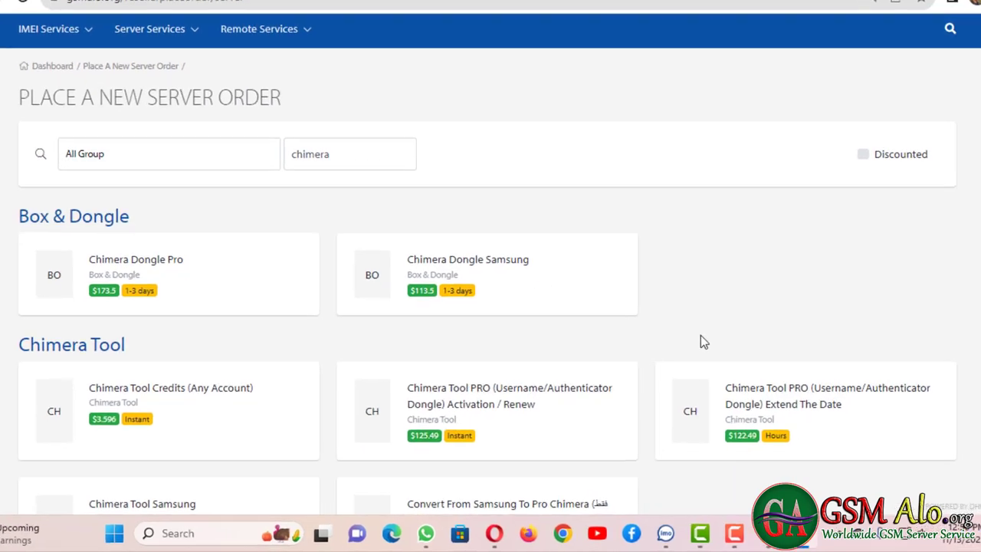
{"action": "scroll", "coordinate": [613, 345], "scroll_direction": "down", "scroll_amount": 1}
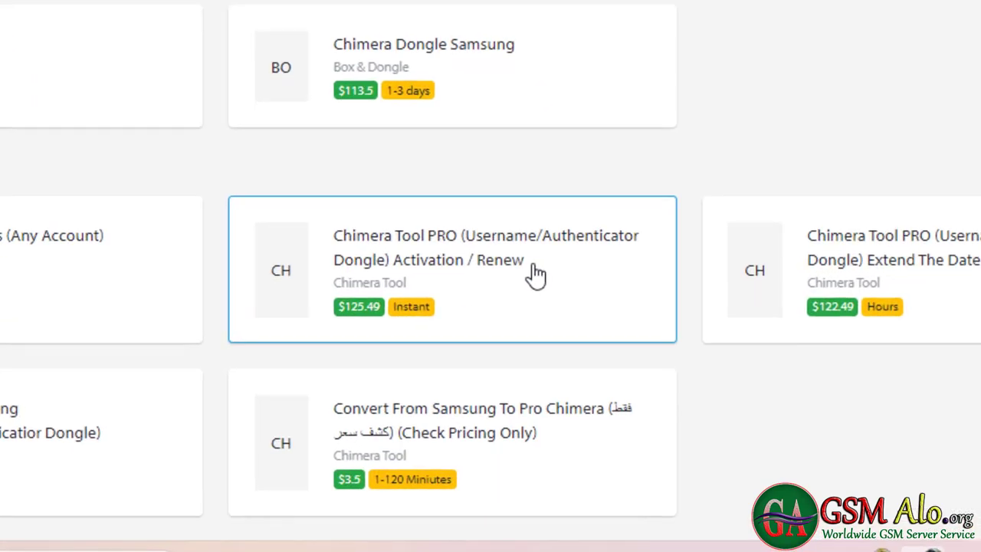
- Open the $125.49 Chimera Tool PRO Activation / Renew order form, leaving the username empty
{"action": "left_click", "coordinate": [541, 335]}
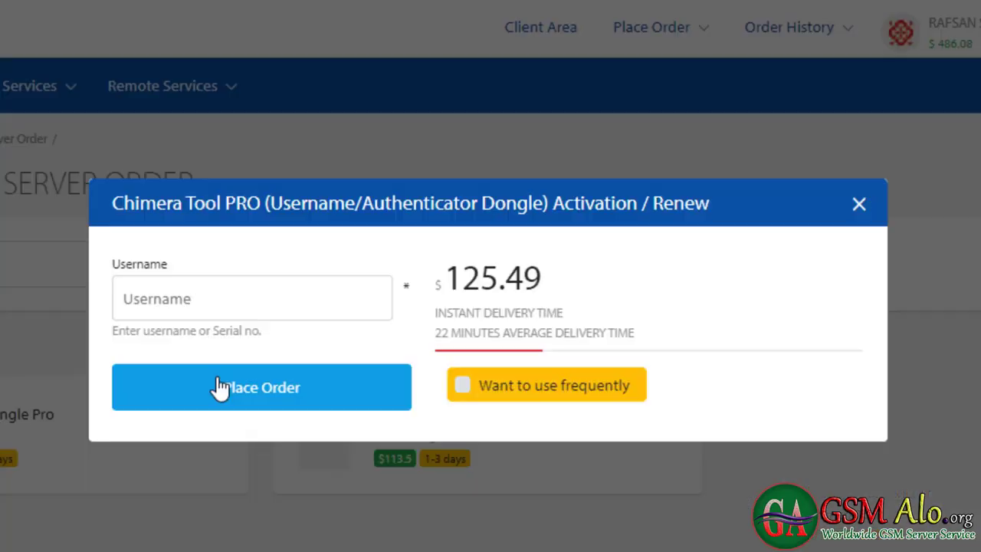
{"action": "left_click", "coordinate": [178, 298]}
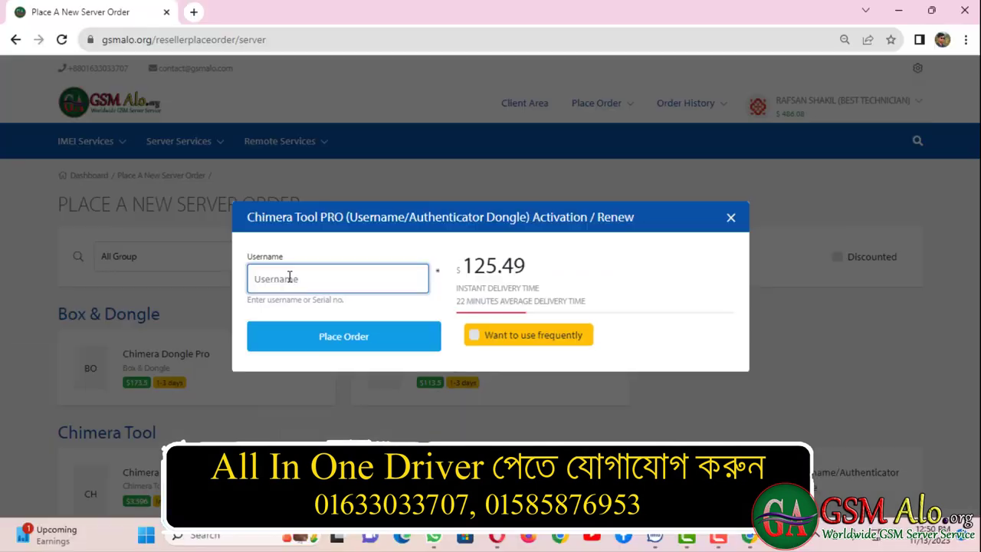
{"action": "right_click", "coordinate": [289, 277]}
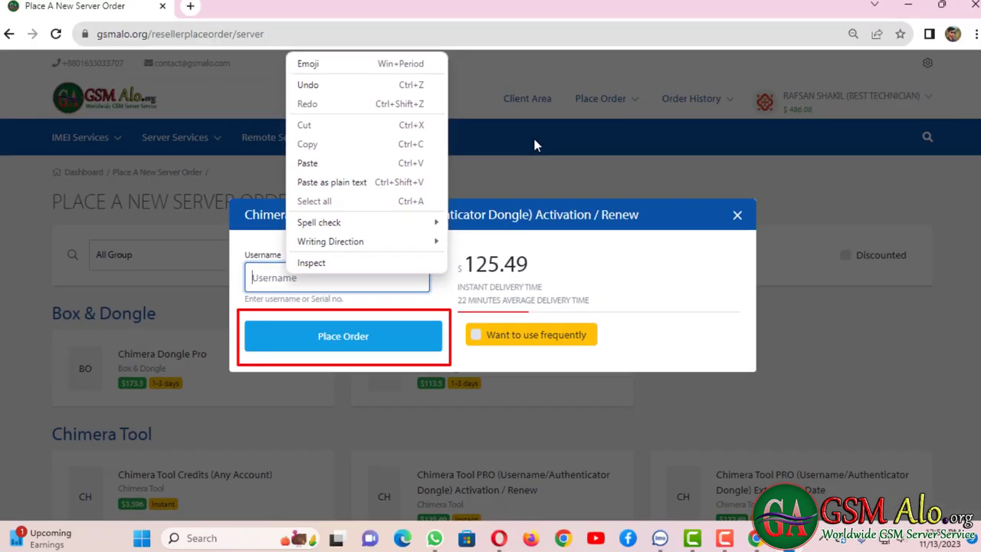
{"action": "left_click", "coordinate": [676, 12]}
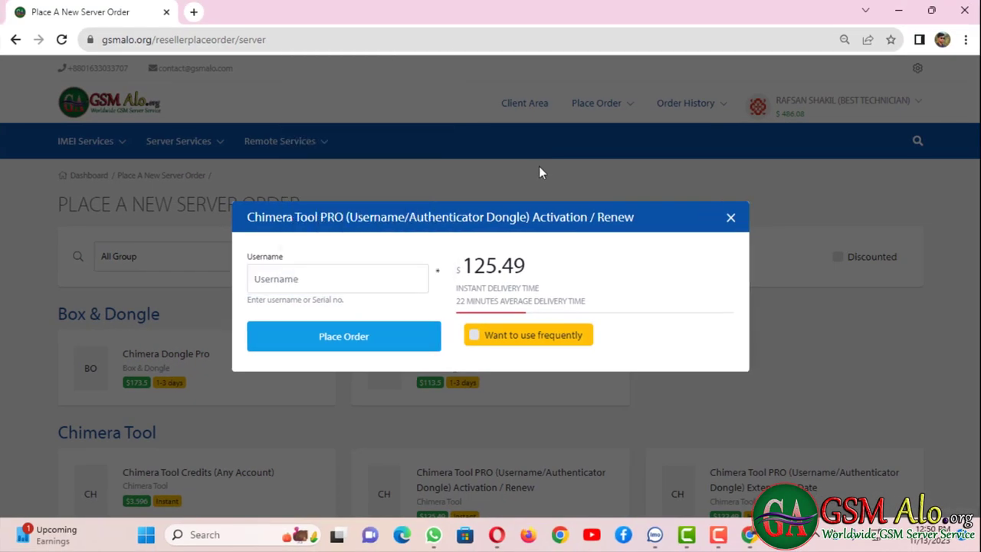